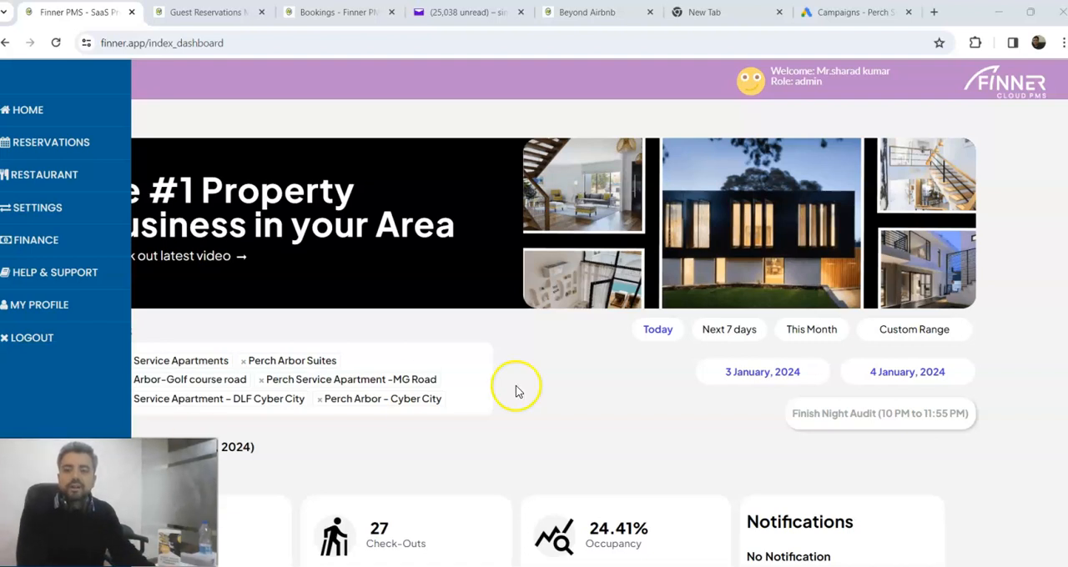
Step: Switch to the banquet hall reservation page and choose the property 28 feb test
{"action": "left_click", "coordinate": [545, 376]}
{"action": "left_click", "coordinate": [12, 80]}
{"action": "left_click", "coordinate": [553, 345]}
{"action": "left_click", "coordinate": [580, 15]}
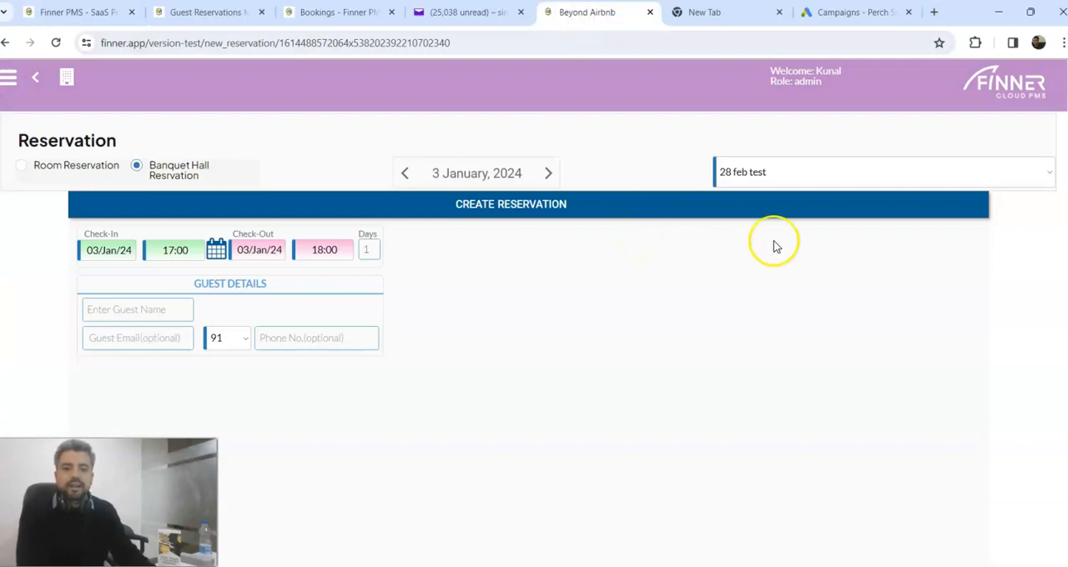
{"action": "left_click", "coordinate": [951, 182]}
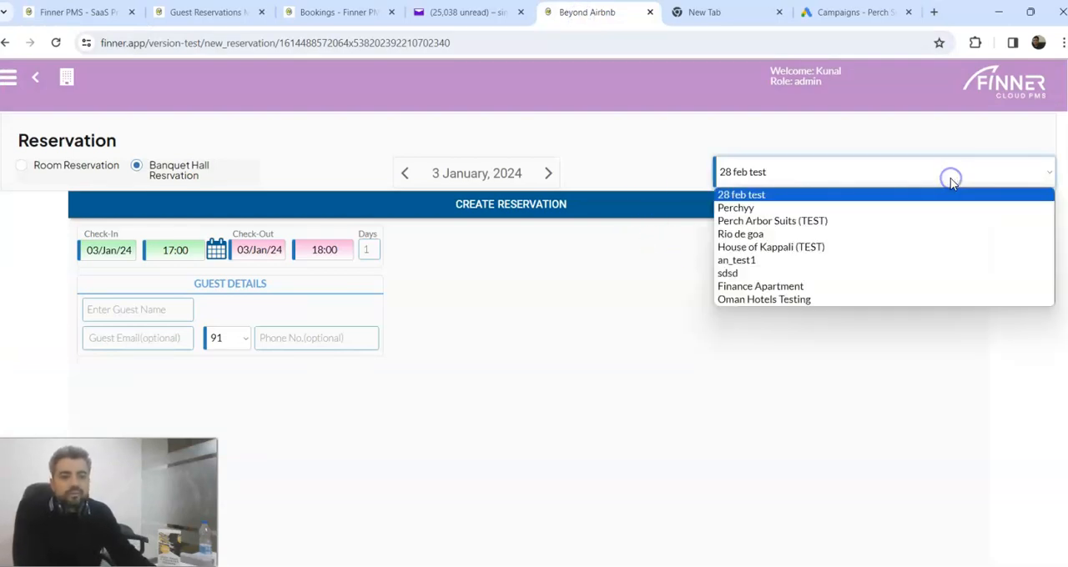
{"action": "left_click", "coordinate": [780, 197]}
Step: Fill in the guest's name, email address and phone number in the guest details
{"action": "scroll", "coordinate": [668, 304], "scroll_direction": "down", "scroll_amount": 1}
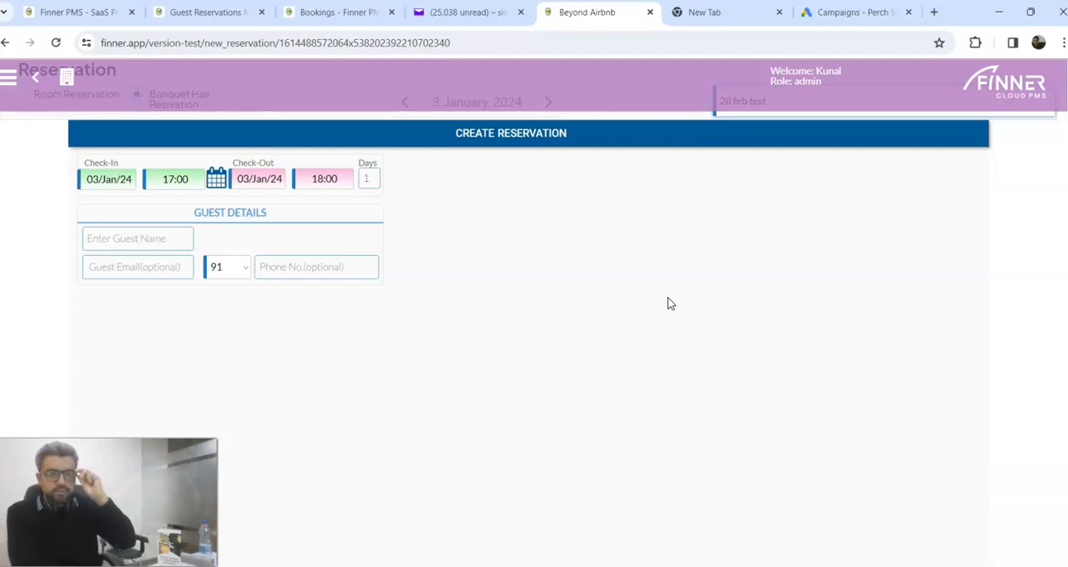
{"action": "left_click", "coordinate": [144, 239]}
{"action": "type", "text": "abc"}
{"action": "left_click", "coordinate": [142, 265]}
{"action": "type", "text": "abc"}
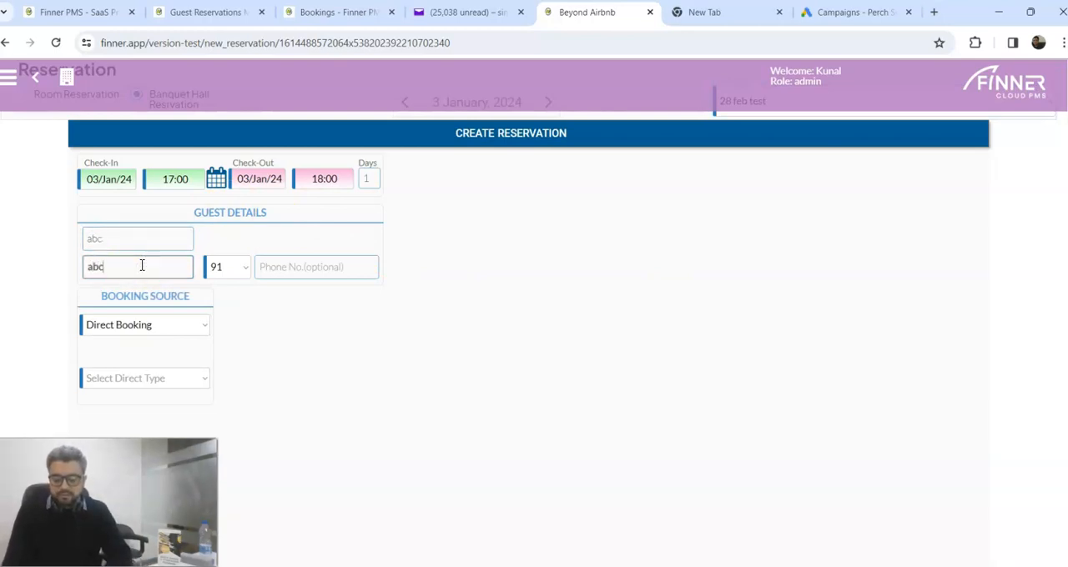
{"action": "type", "text": "@test"}
{"action": "type", "text": ".co"}
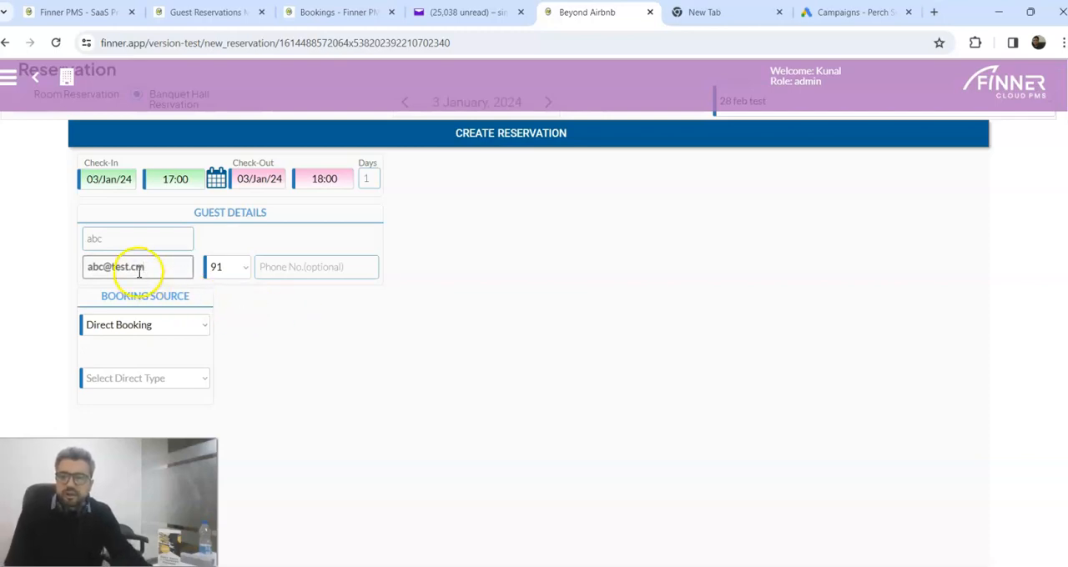
{"action": "left_click", "coordinate": [213, 266]}
{"action": "left_click", "coordinate": [290, 266]}
{"action": "type", "text": "444444"}
Step: Keep Direct Booking as the booking source and set its direct type to Incoming_inquiry
{"action": "scroll", "coordinate": [281, 287], "scroll_direction": "down", "scroll_amount": 1}
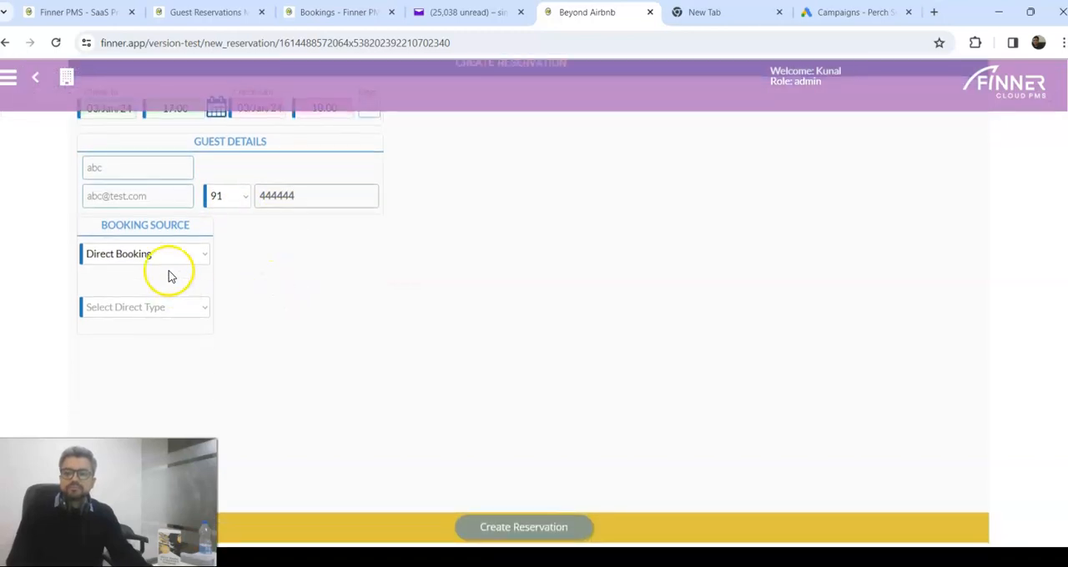
{"action": "left_click", "coordinate": [169, 261]}
{"action": "left_click", "coordinate": [172, 306]}
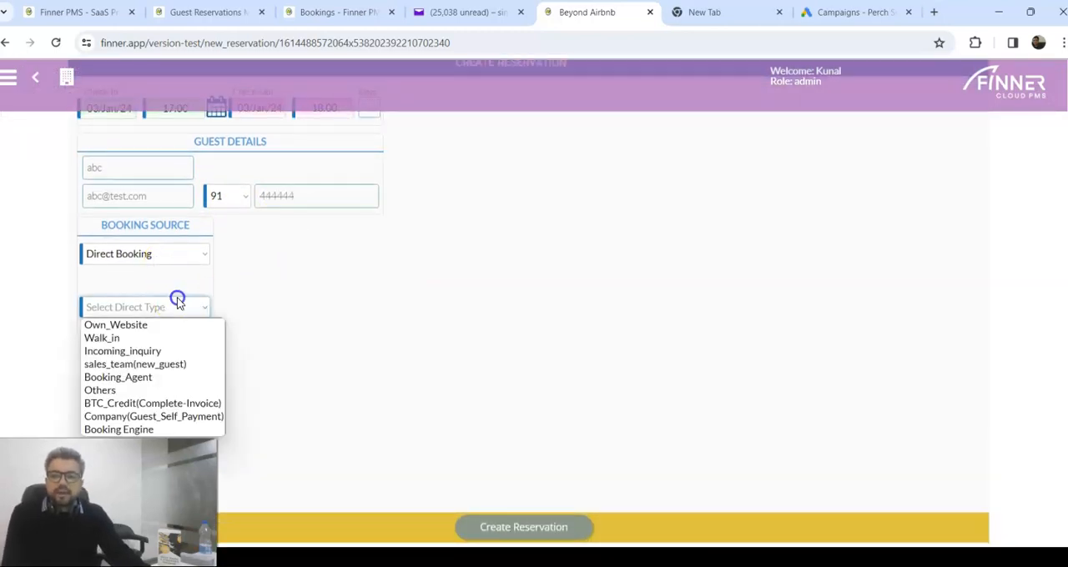
{"action": "left_click", "coordinate": [161, 354]}
Step: Set the accommodation category to Banquet Hall and choose Garden Banquet 101 as the room
{"action": "left_click", "coordinate": [296, 261]}
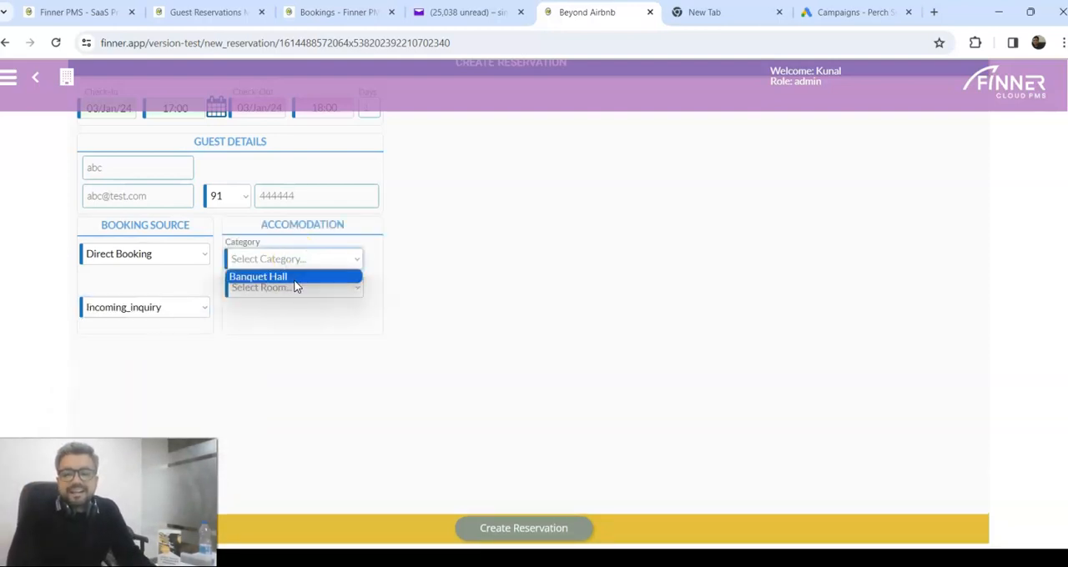
{"action": "left_click", "coordinate": [294, 281]}
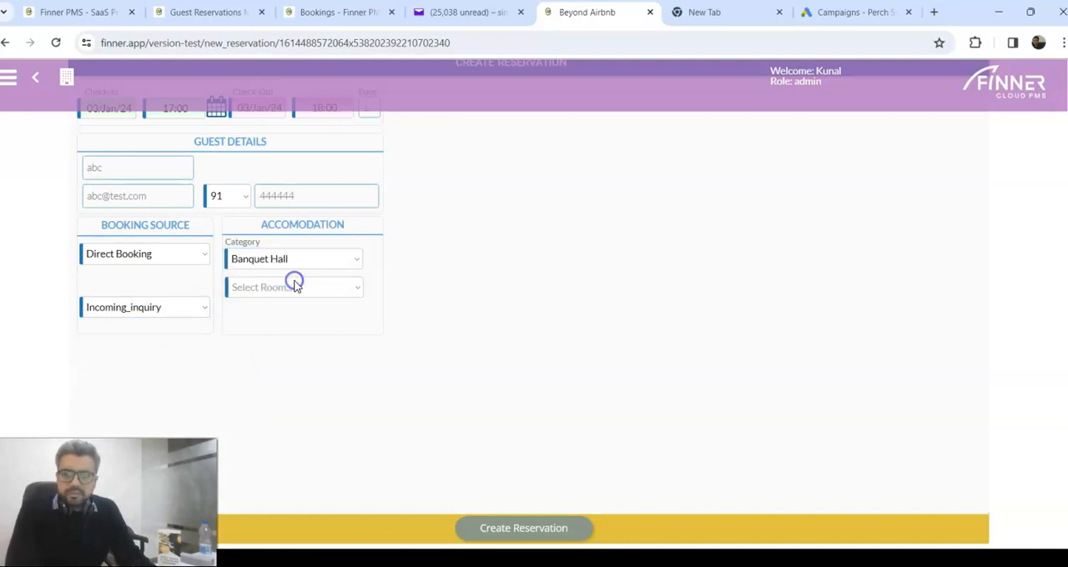
{"action": "left_click", "coordinate": [336, 296]}
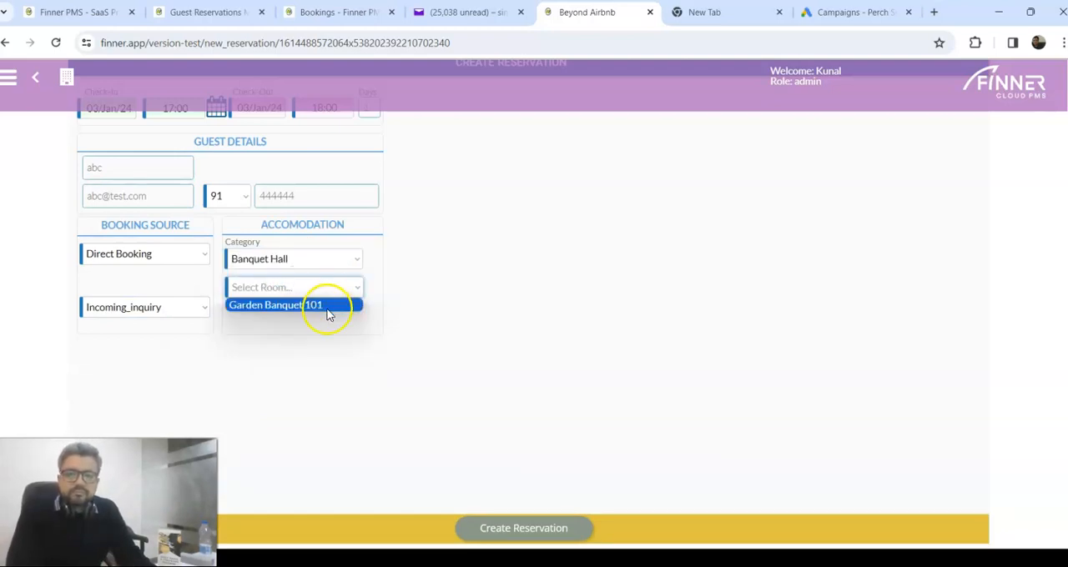
{"action": "left_click", "coordinate": [326, 308]}
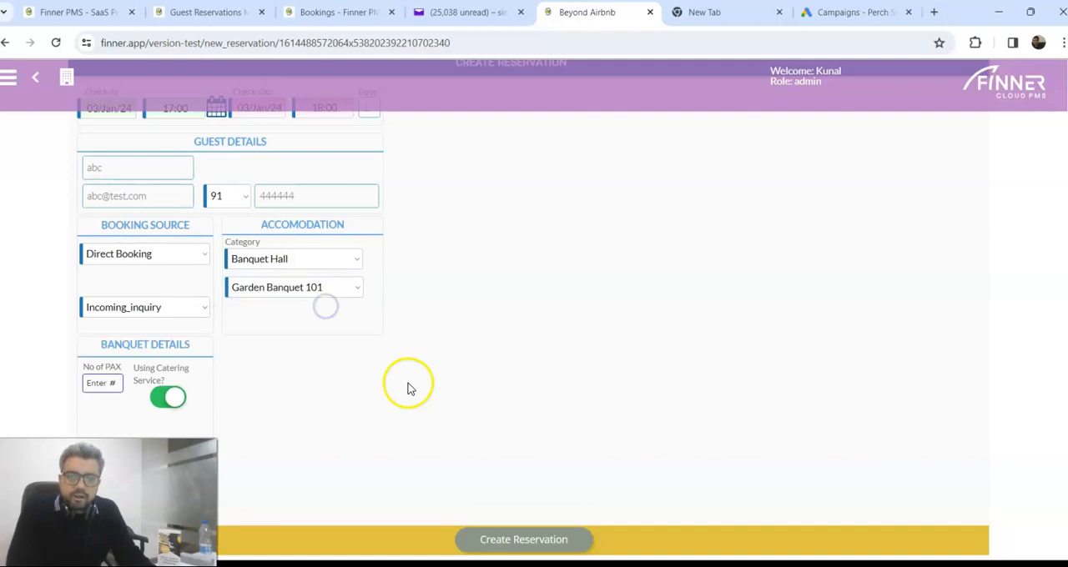
Step: Set the number of PAX in the banquet details to 50
{"action": "scroll", "coordinate": [91, 358], "scroll_direction": "down", "scroll_amount": 1}
{"action": "left_click", "coordinate": [102, 313]}
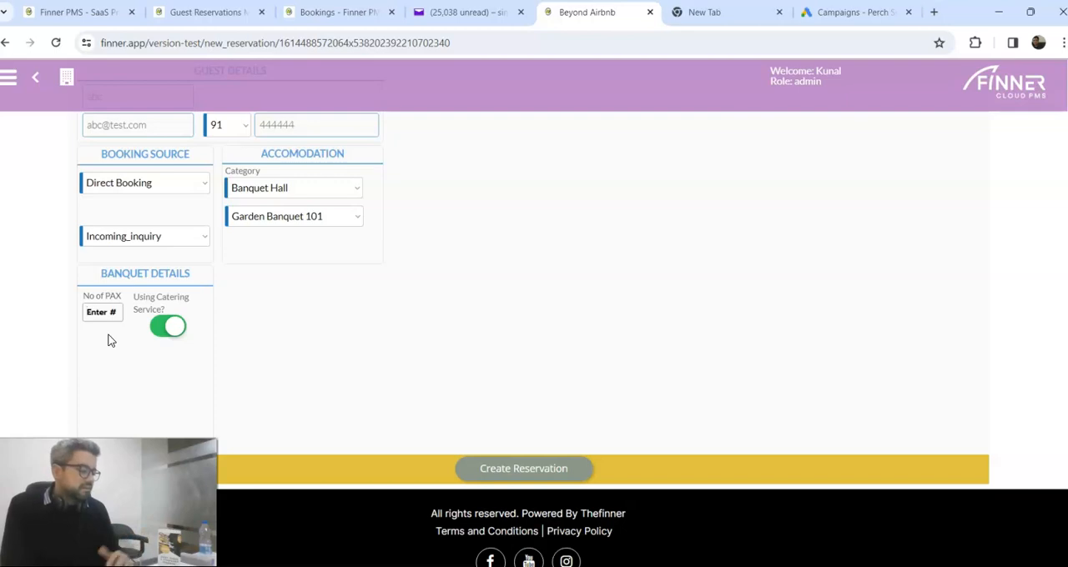
{"action": "left_click", "coordinate": [100, 313]}
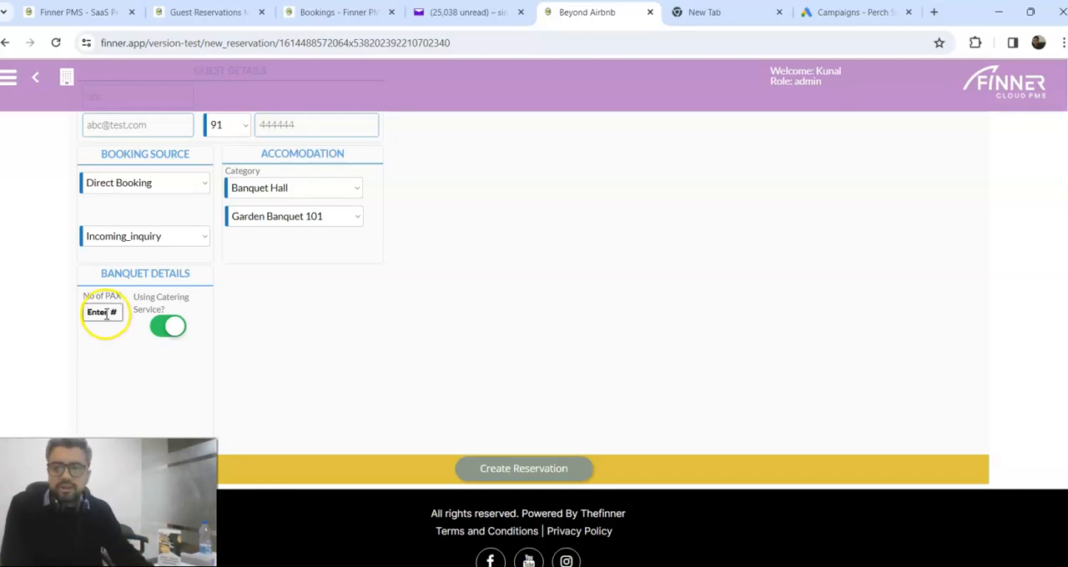
{"action": "left_click", "coordinate": [99, 315]}
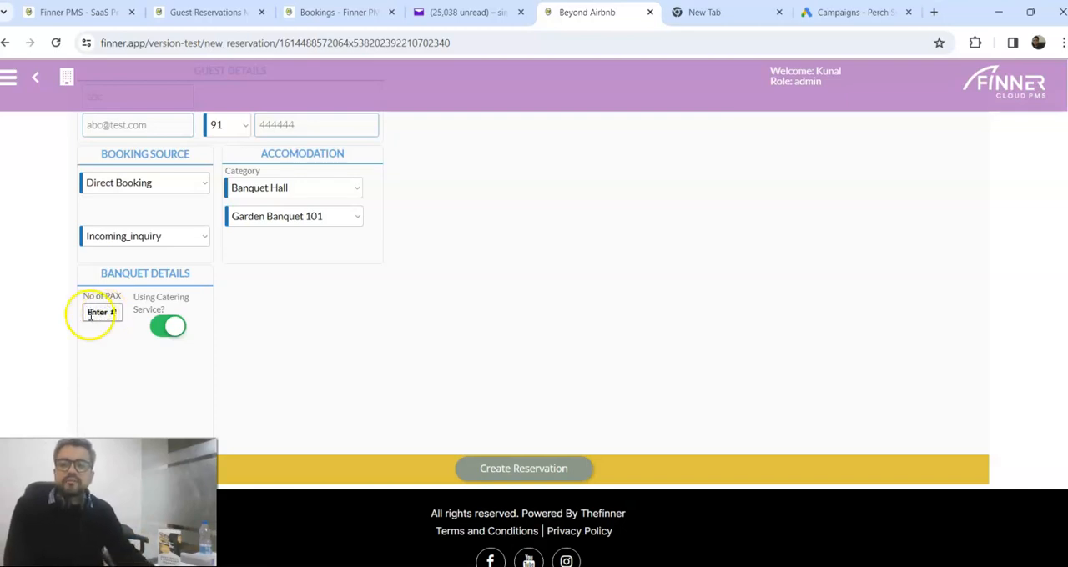
{"action": "type", "text": "50"}
{"action": "left_click", "coordinate": [136, 320]}
Step: Switch the catering service option off and back on in the banquet details
{"action": "left_click", "coordinate": [175, 332]}
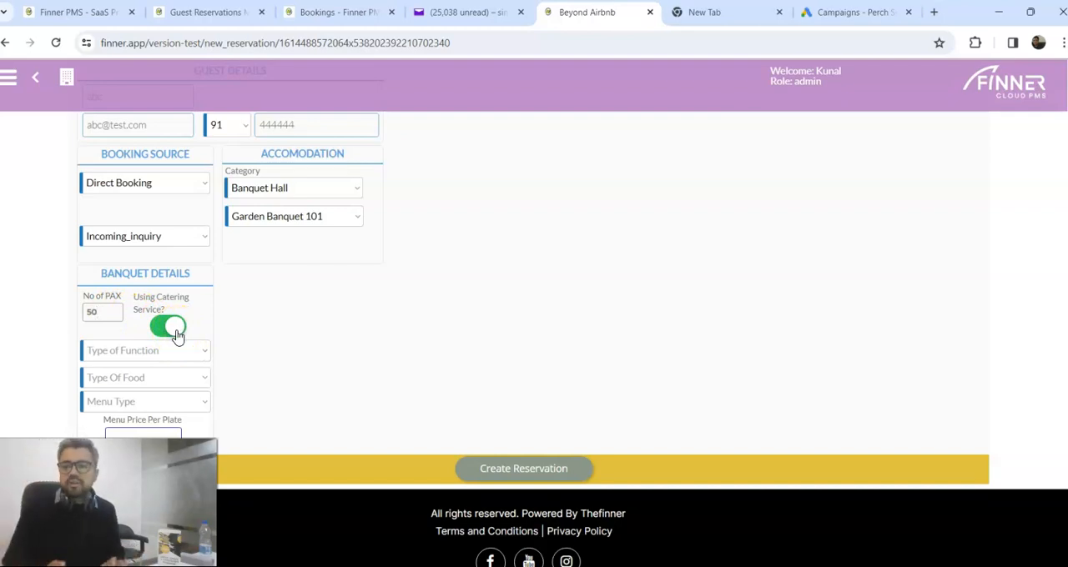
{"action": "left_click", "coordinate": [176, 334]}
{"action": "left_click", "coordinate": [416, 303]}
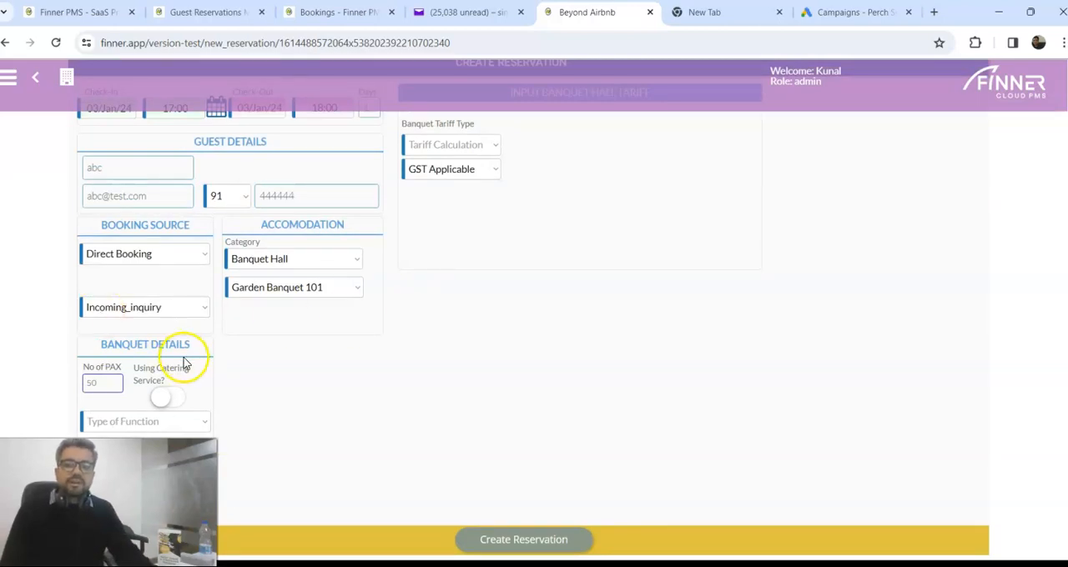
{"action": "left_click", "coordinate": [166, 400]}
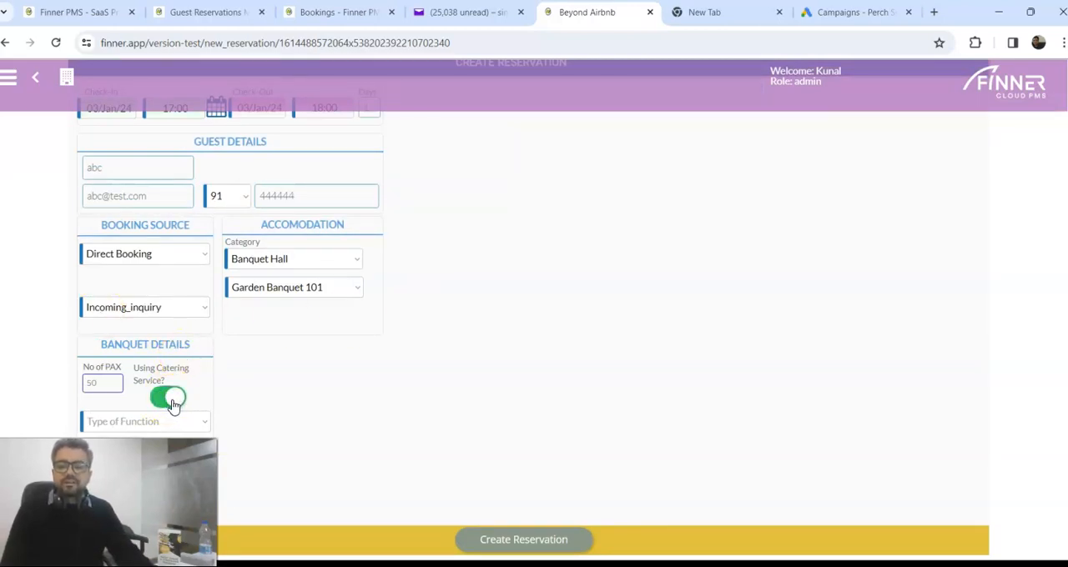
{"action": "scroll", "coordinate": [171, 405], "scroll_direction": "down", "scroll_amount": 1}
{"action": "left_click", "coordinate": [170, 328]}
{"action": "left_click_drag", "start_coordinate": [99, 318], "coordinate": [55, 313]}
Step: Set the type of function to Birthday_Party and the type of food to Veg
{"action": "scroll", "coordinate": [150, 342], "scroll_direction": "down", "scroll_amount": 1}
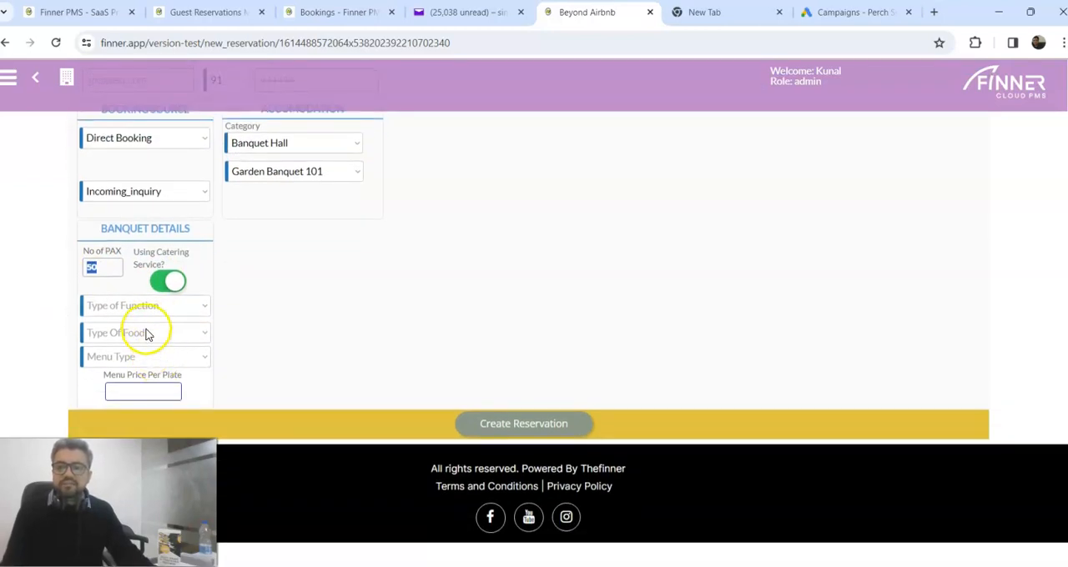
{"action": "left_click", "coordinate": [148, 312]}
{"action": "left_click", "coordinate": [147, 313]}
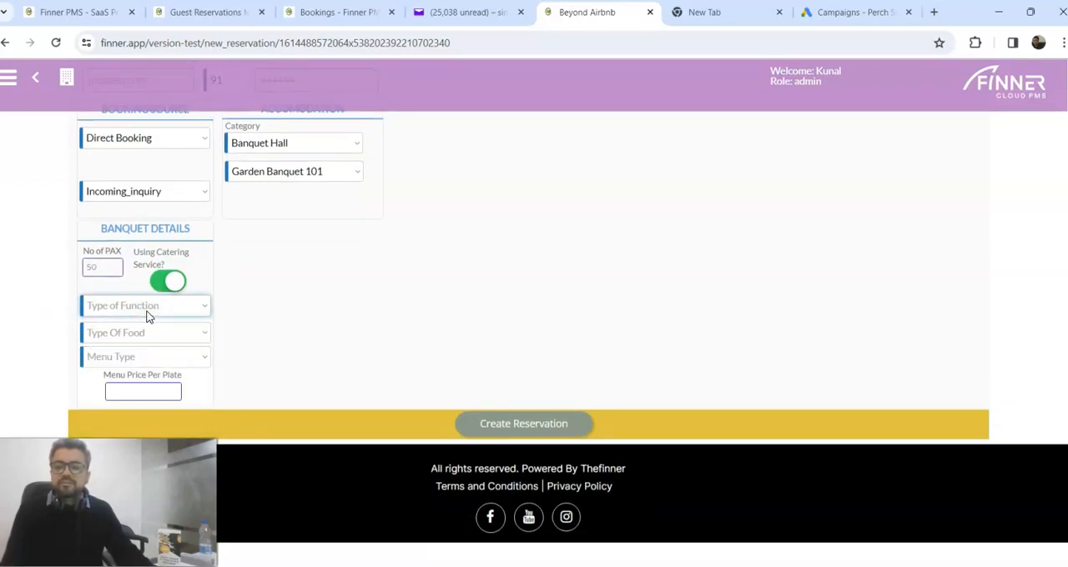
{"action": "left_click", "coordinate": [205, 306]}
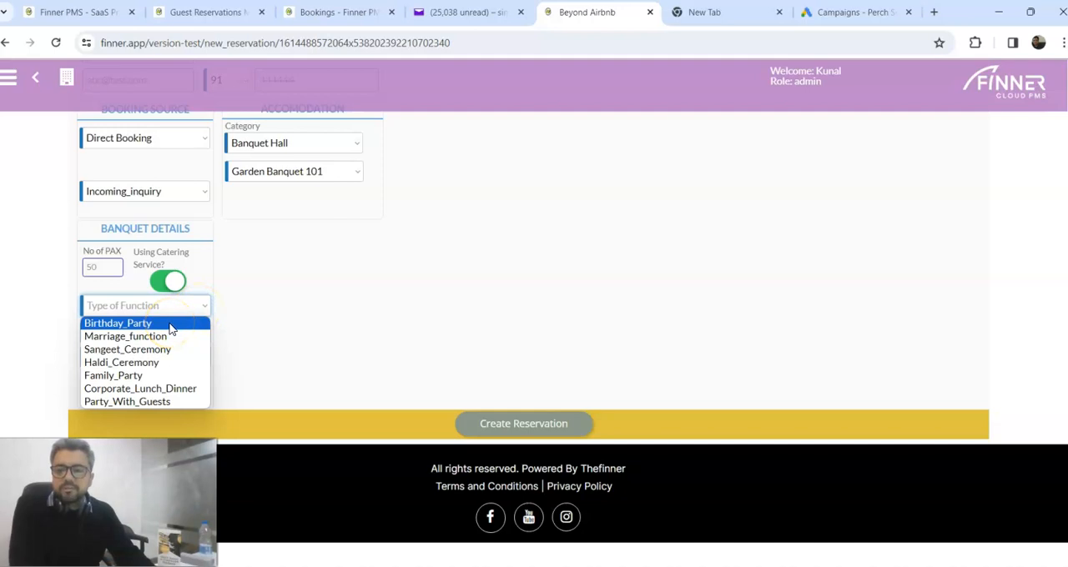
{"action": "left_click", "coordinate": [168, 324]}
{"action": "left_click", "coordinate": [159, 334]}
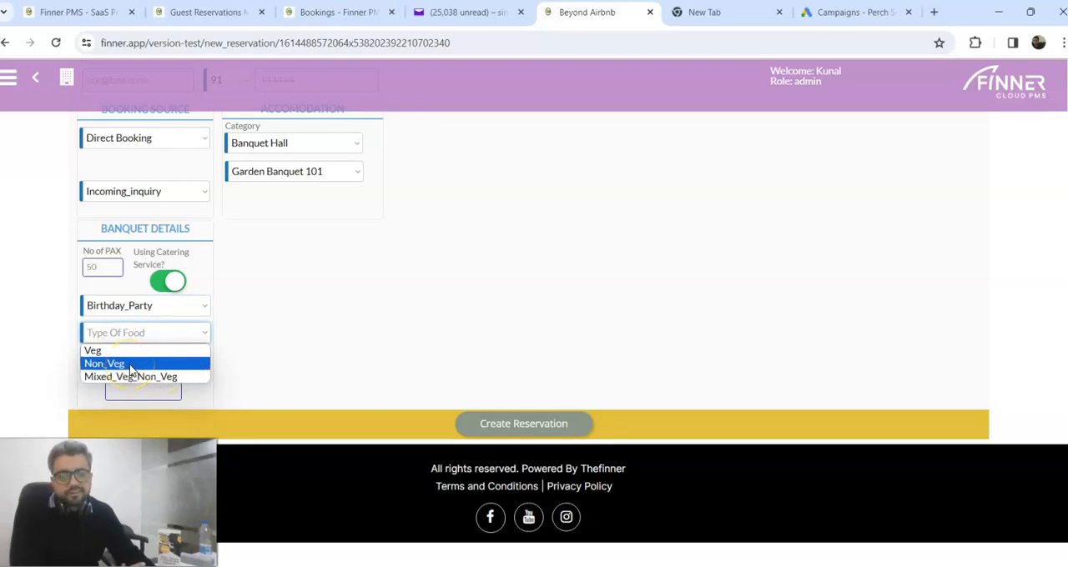
{"action": "left_click", "coordinate": [129, 351]}
Step: Choose English_Breakfast_Menu as the menu type and set the menu price per plate to 500
{"action": "left_click", "coordinate": [130, 357]}
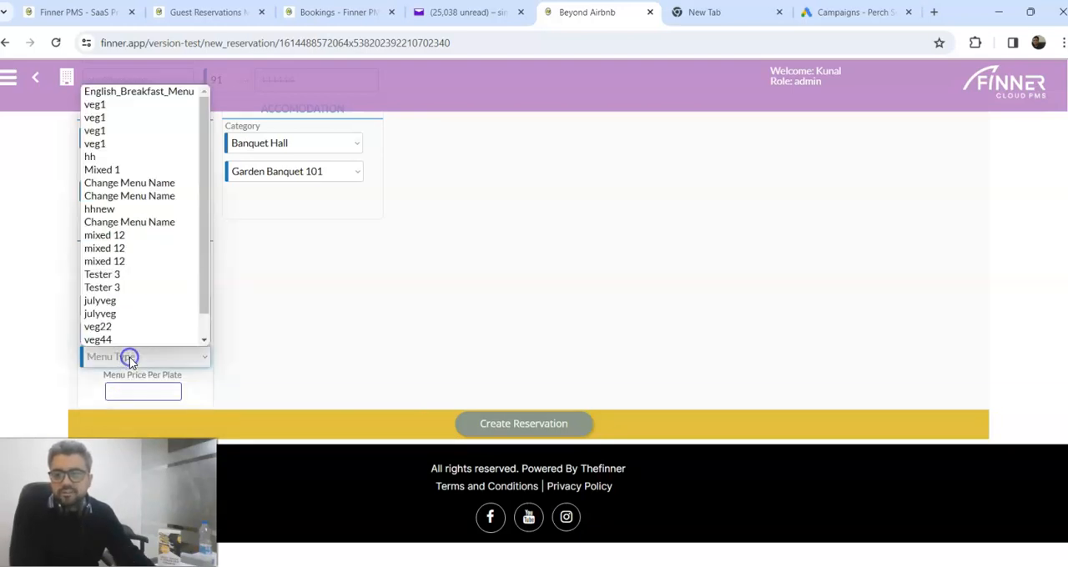
{"action": "left_click", "coordinate": [134, 357]}
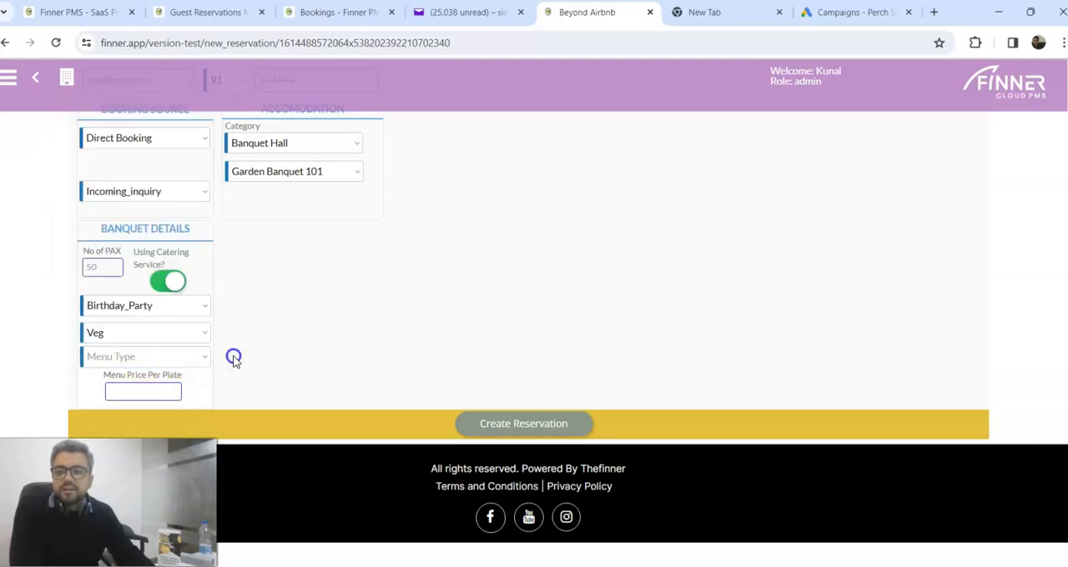
{"action": "left_click", "coordinate": [190, 358]}
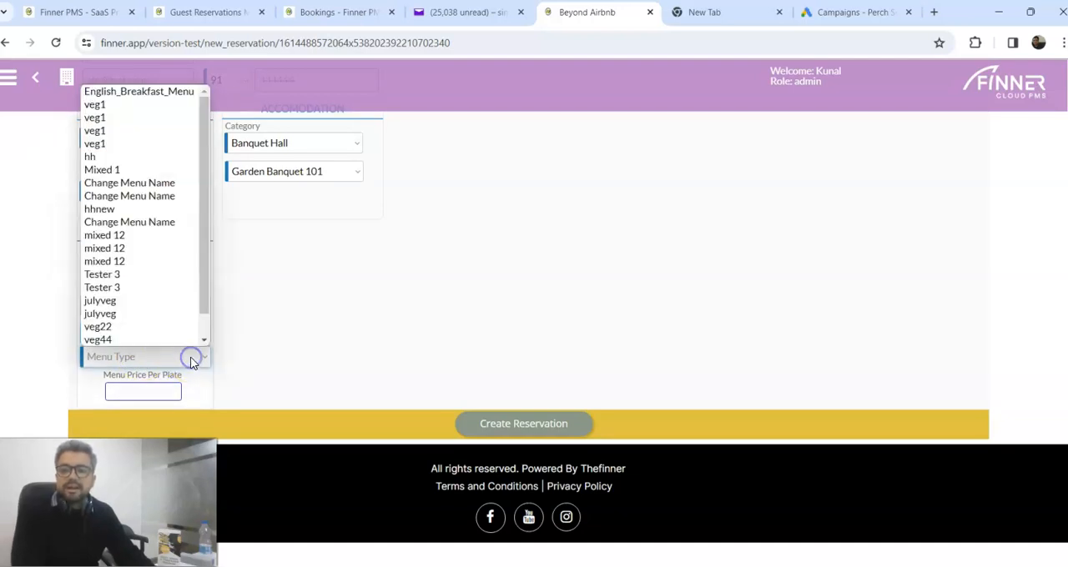
{"action": "scroll", "coordinate": [155, 262], "scroll_direction": "down", "scroll_amount": 1}
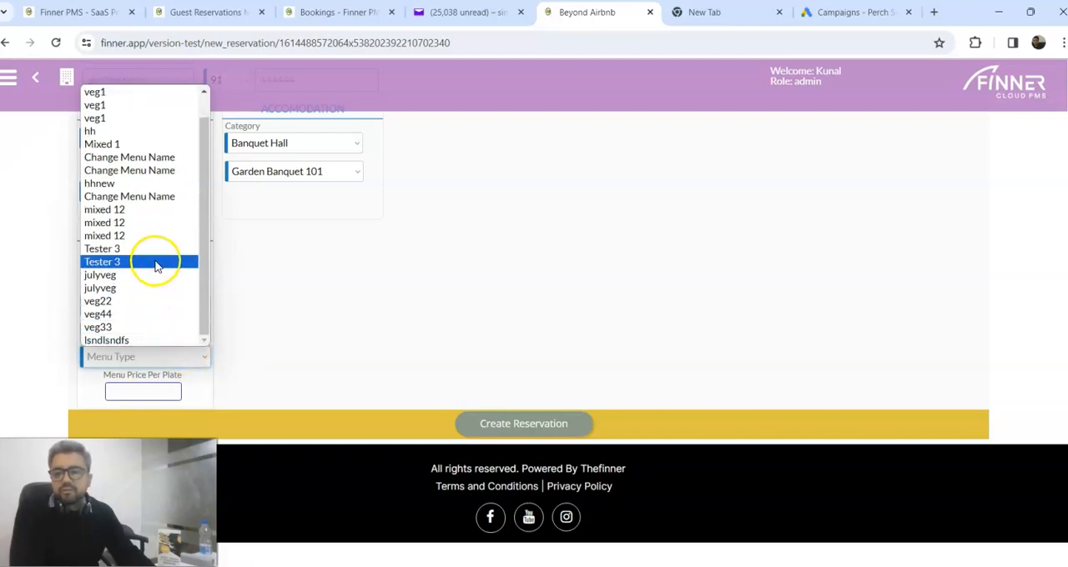
{"action": "scroll", "coordinate": [179, 261], "scroll_direction": "up", "scroll_amount": 1}
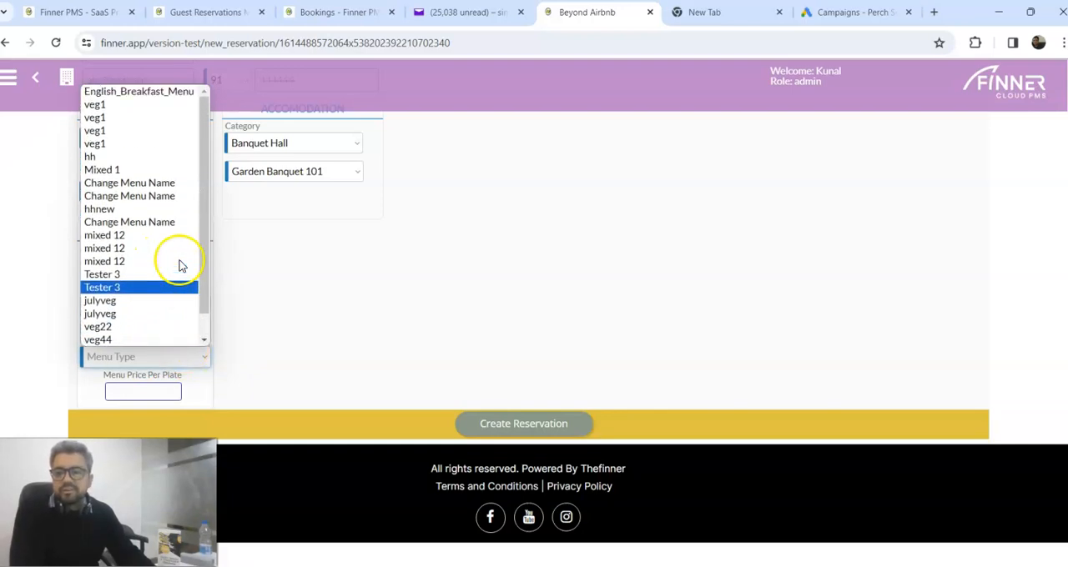
{"action": "left_click", "coordinate": [150, 92]}
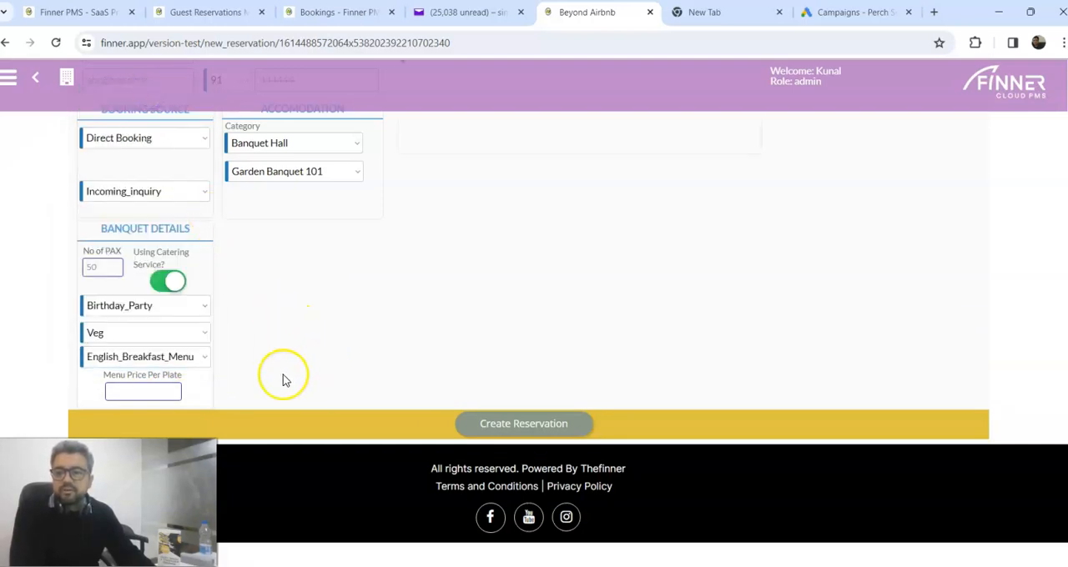
{"action": "left_click", "coordinate": [173, 394]}
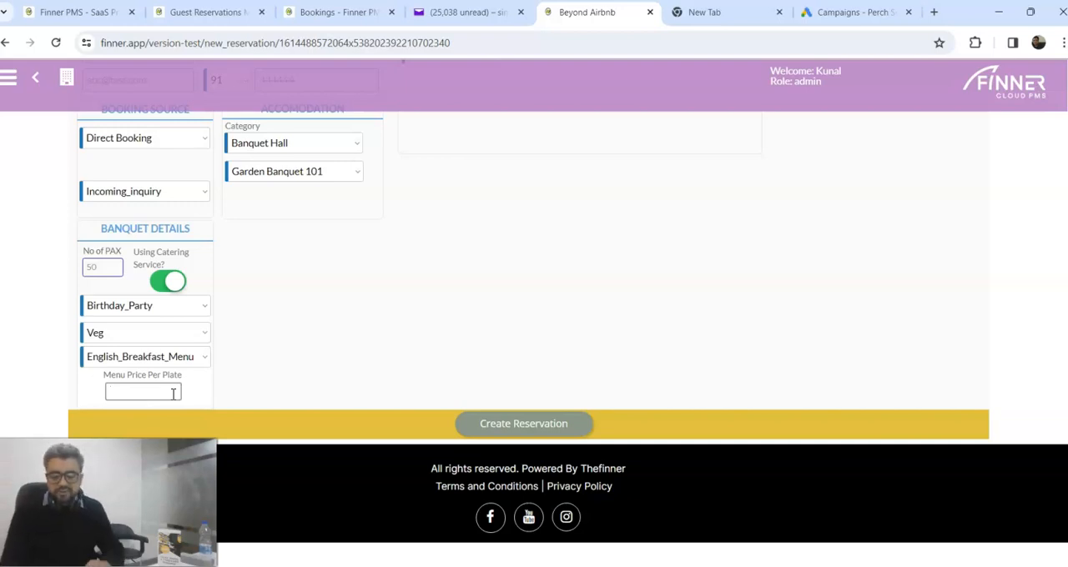
{"action": "type", "text": "500"}
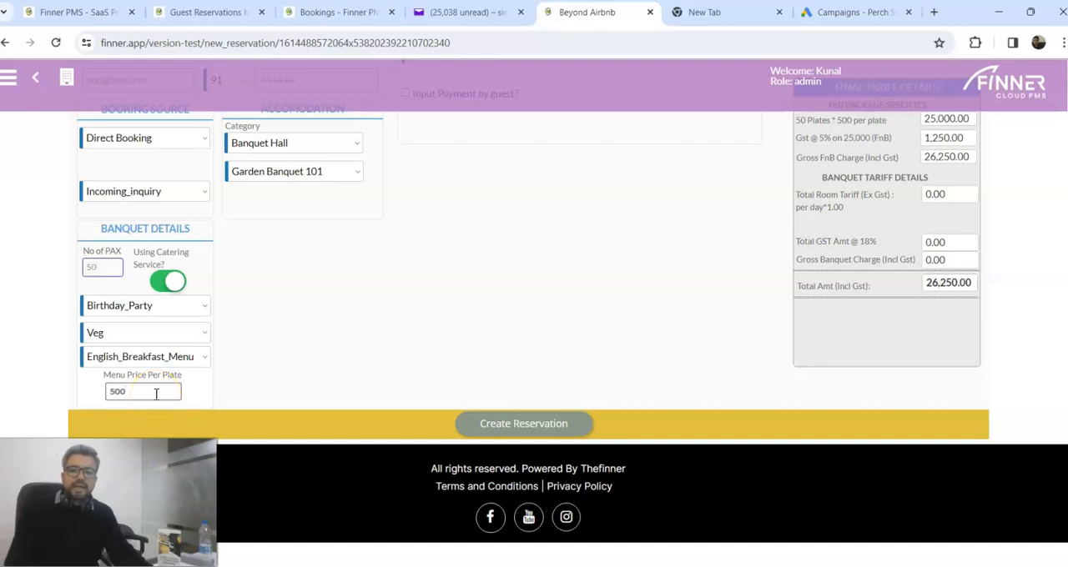
Step: Review the food package charges in the final tariff details and set the banquet tariff type to Total Tariff
{"action": "scroll", "coordinate": [913, 281], "scroll_direction": "up", "scroll_amount": 2}
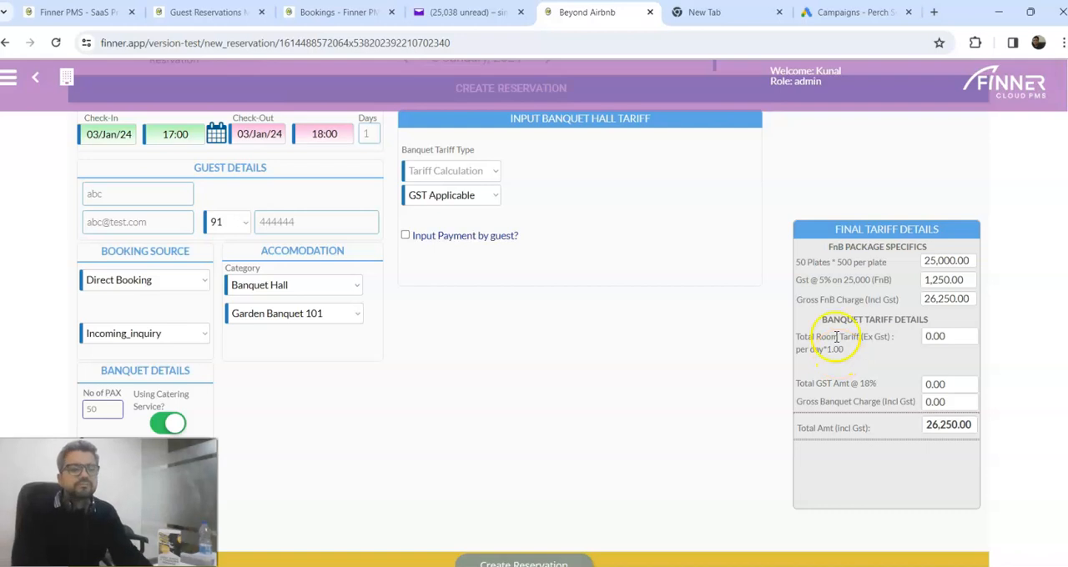
{"action": "left_click_drag", "start_coordinate": [939, 230], "coordinate": [830, 231]}
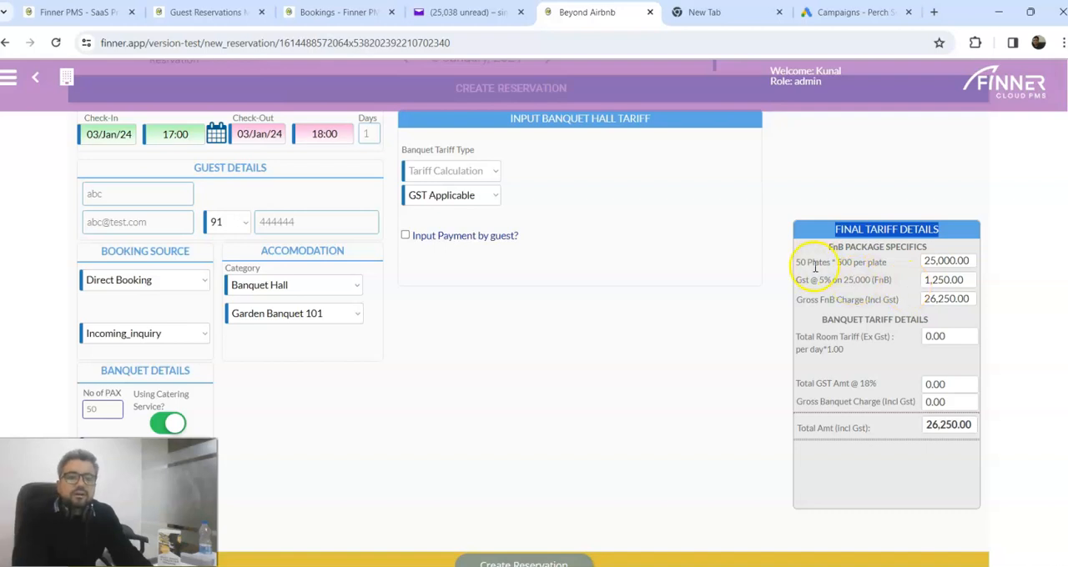
{"action": "scroll", "coordinate": [815, 267], "scroll_direction": "down", "scroll_amount": 1}
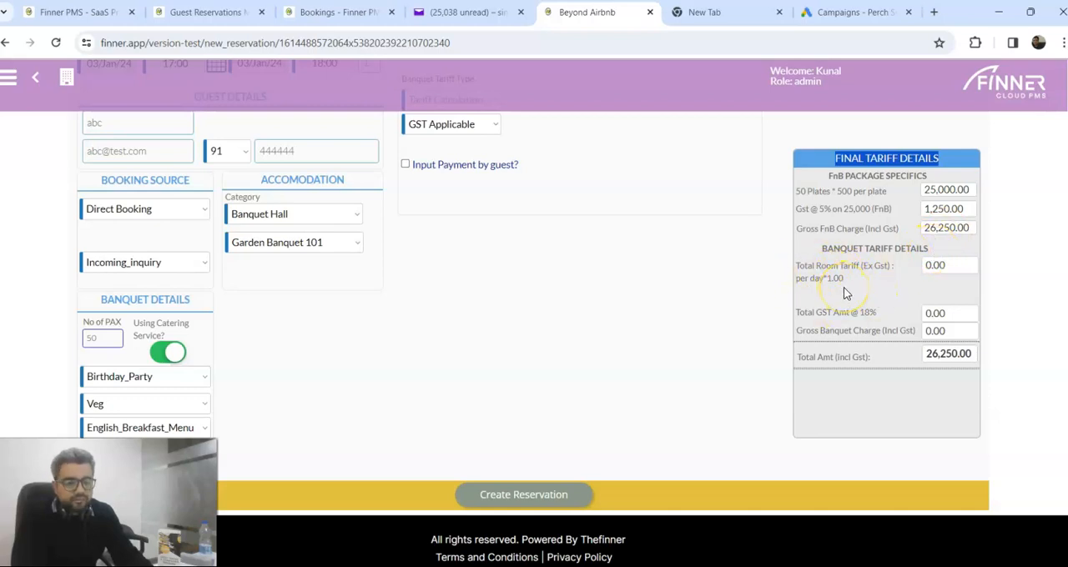
{"action": "scroll", "coordinate": [844, 292], "scroll_direction": "up", "scroll_amount": 1}
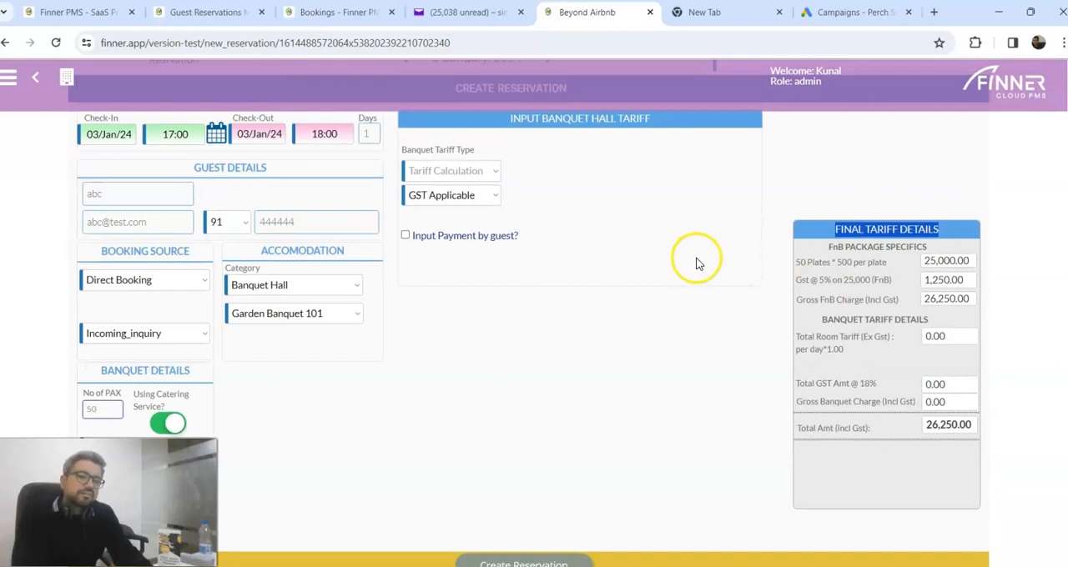
{"action": "left_click", "coordinate": [492, 175]}
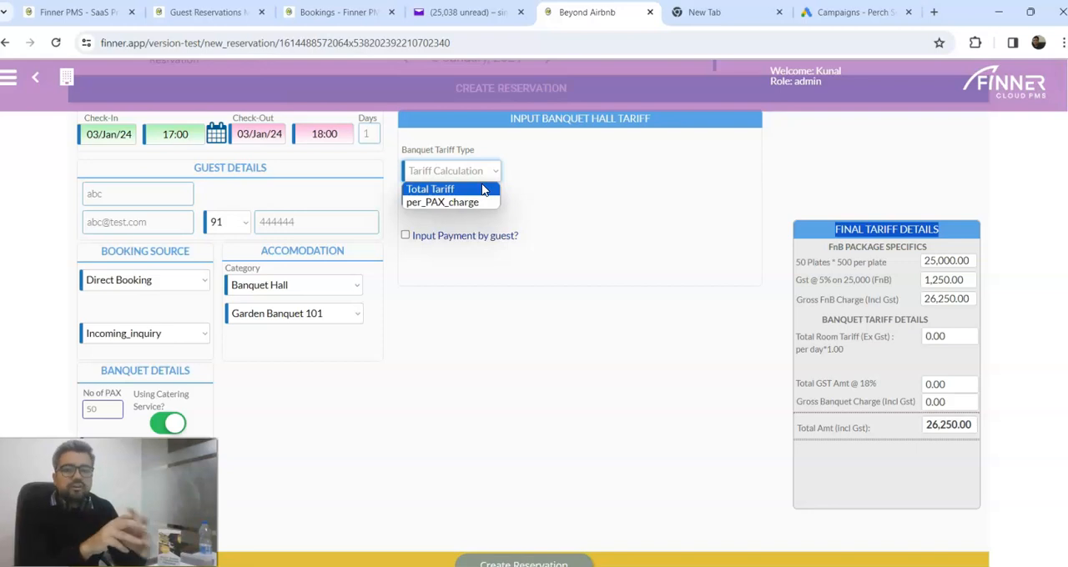
{"action": "left_click", "coordinate": [482, 189]}
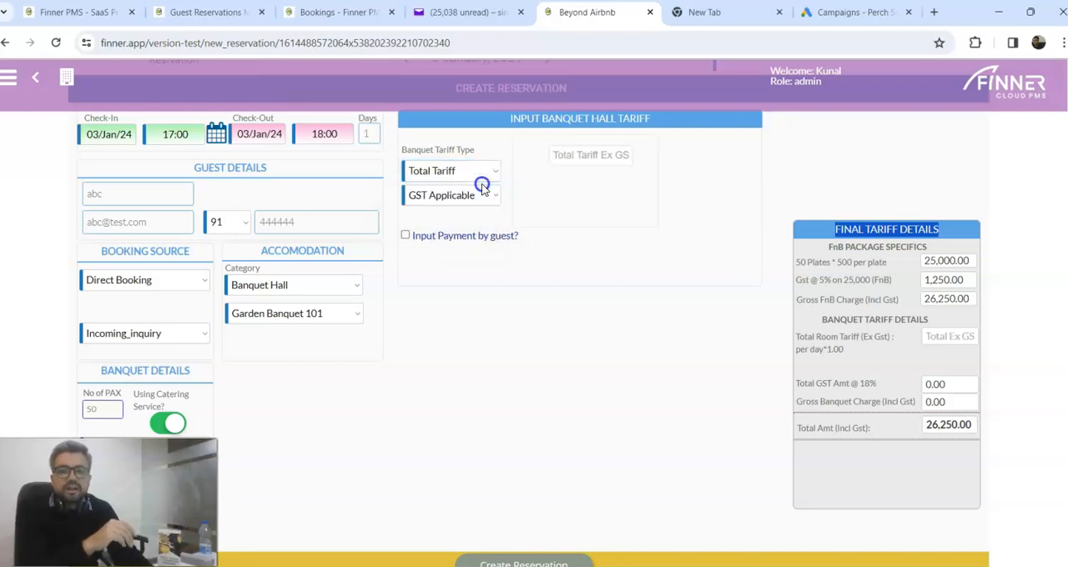
Step: Set the banquet hall's daily tariff excluding GST to 10,000 and create the reservation
{"action": "left_click", "coordinate": [570, 166]}
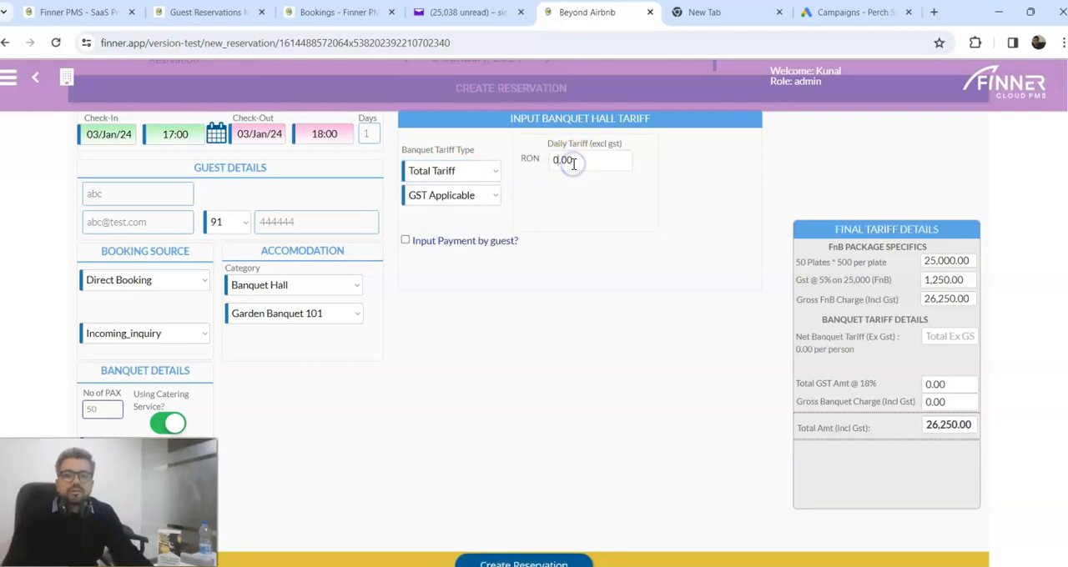
{"action": "left_click_drag", "start_coordinate": [576, 161], "coordinate": [529, 161]}
{"action": "type", "text": "10,000"}
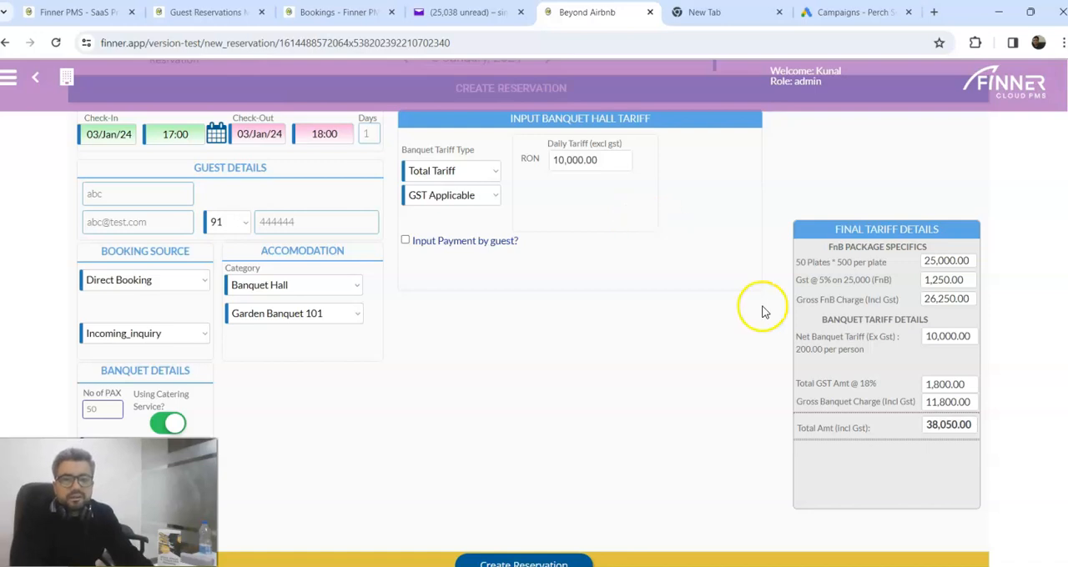
{"action": "left_click", "coordinate": [868, 383]}
{"action": "left_click_drag", "start_coordinate": [864, 383], "coordinate": [851, 385]}
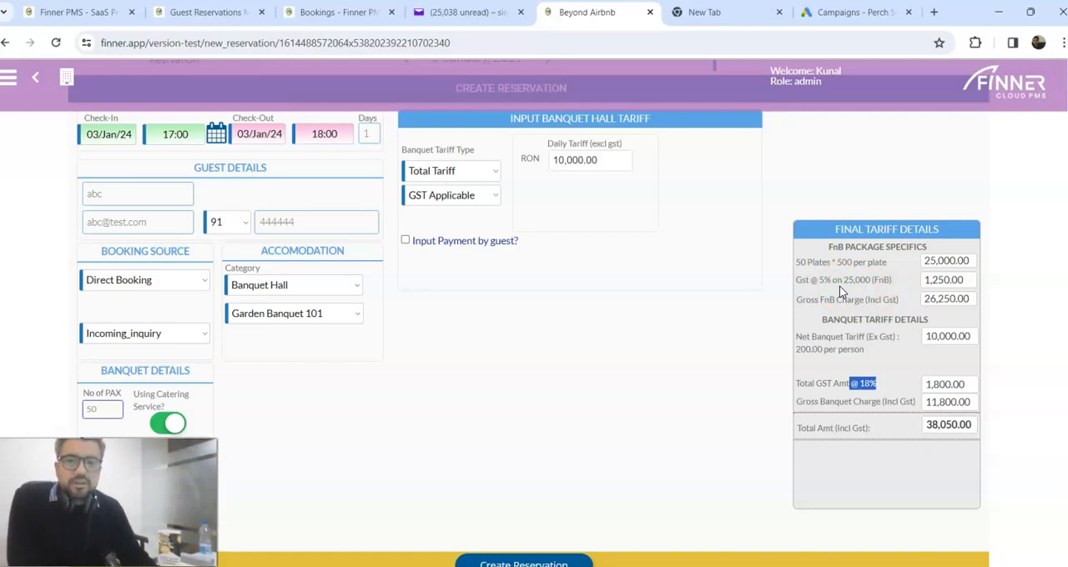
{"action": "scroll", "coordinate": [611, 435], "scroll_direction": "down", "scroll_amount": 1}
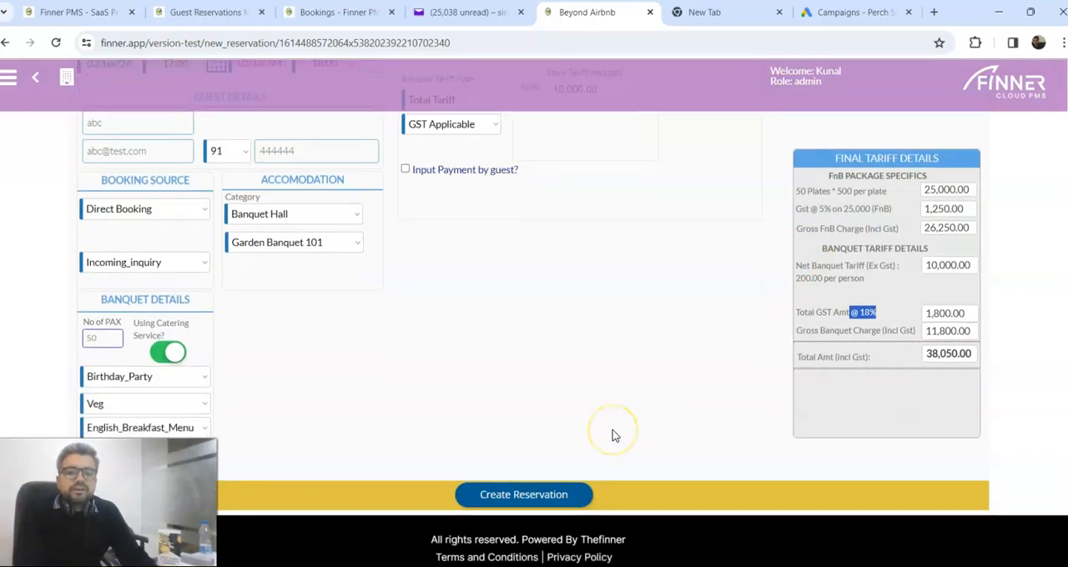
{"action": "left_click", "coordinate": [549, 494]}
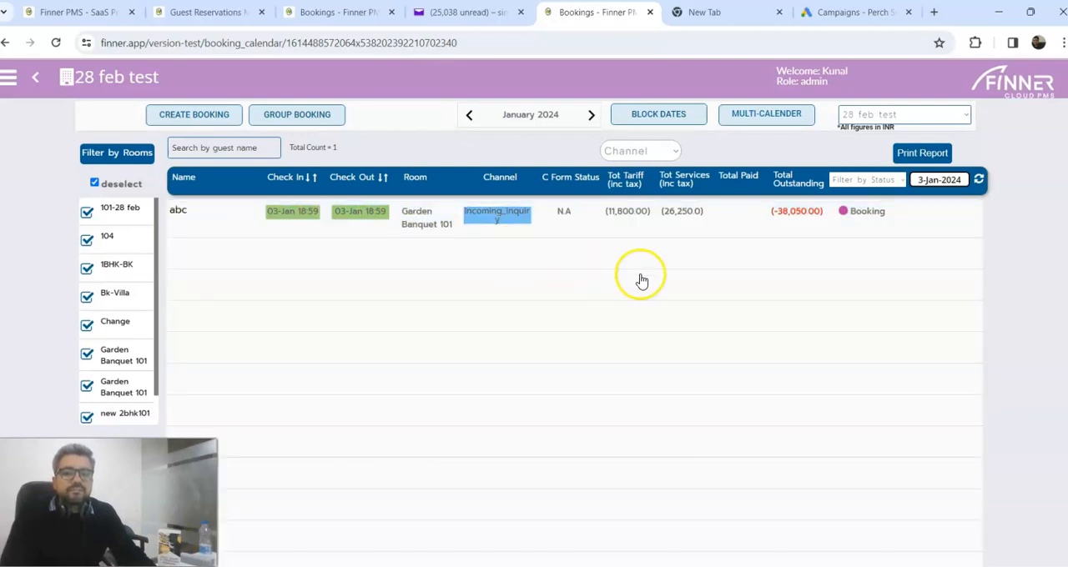
Step: Check in the guest of the Garden Banquet 101 booking without sending welcome mails, and review the booking's extra services and tariff transactions
{"action": "mouse_move", "coordinate": [626, 228]}
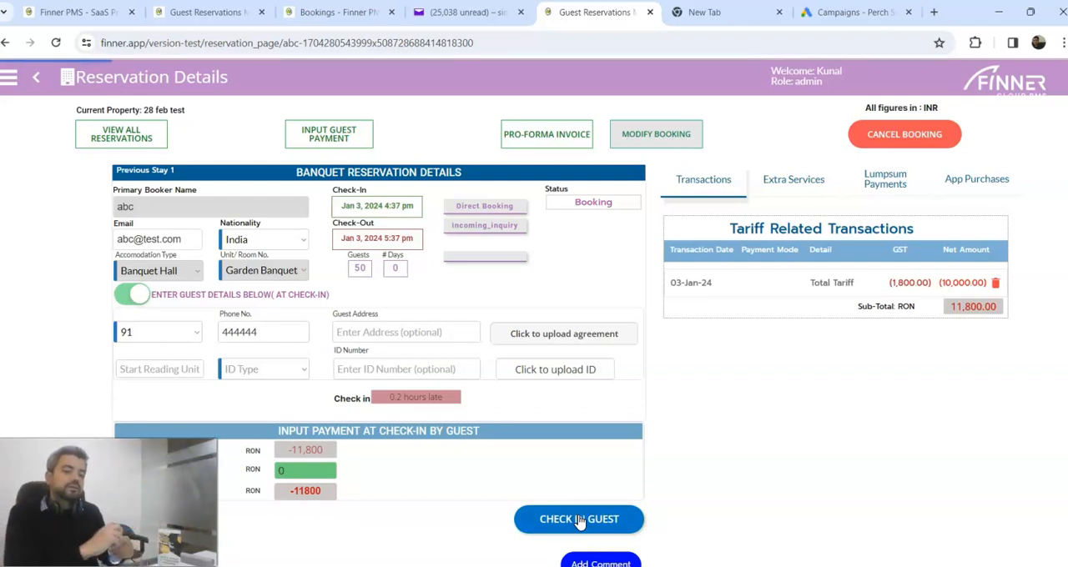
{"action": "left_click", "coordinate": [580, 521]}
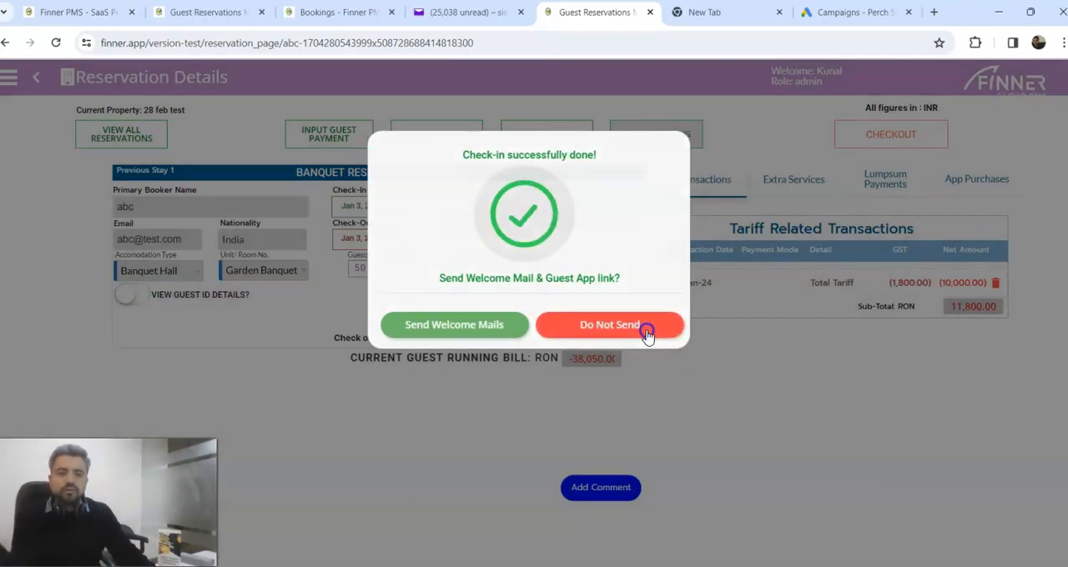
{"action": "left_click", "coordinate": [646, 334]}
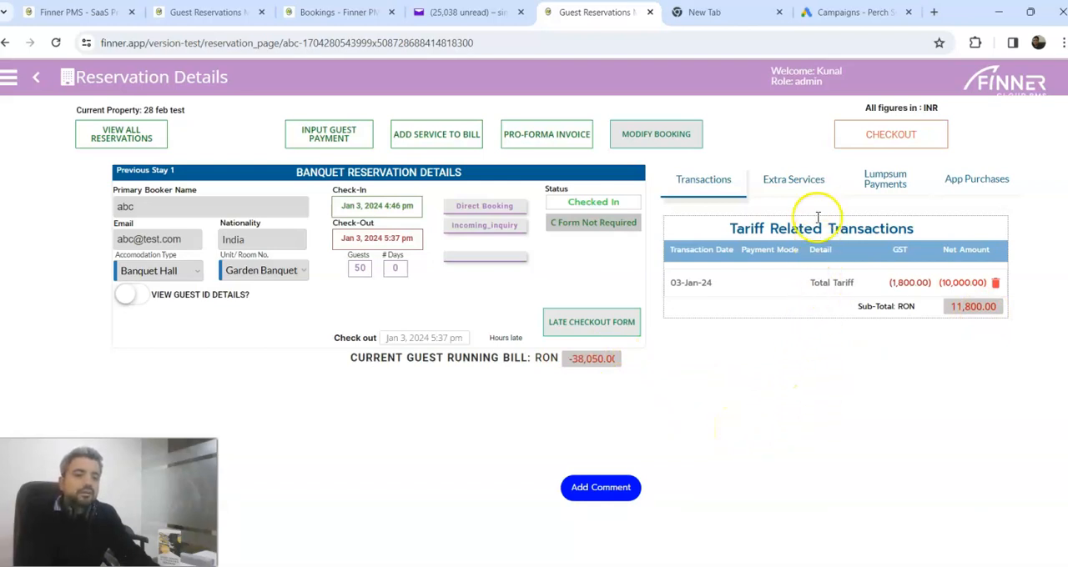
{"action": "left_click", "coordinate": [811, 186]}
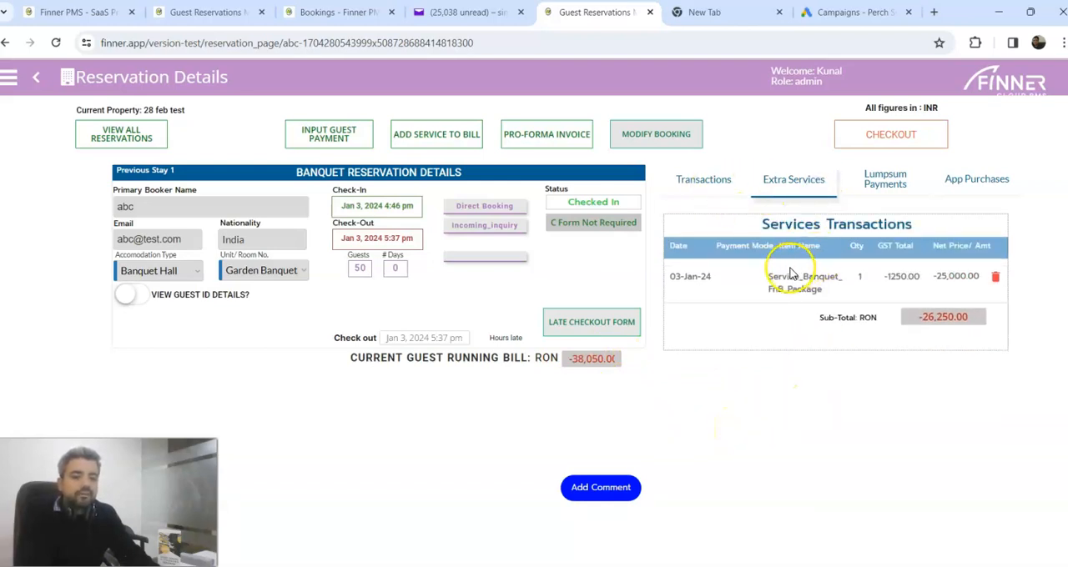
{"action": "left_click", "coordinate": [703, 180]}
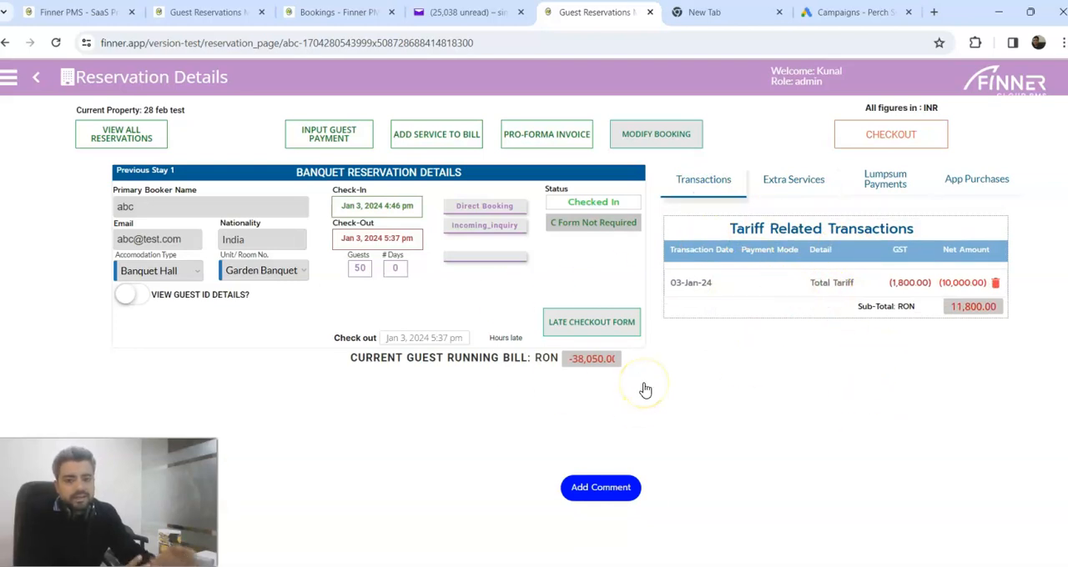
Step: Settle the final checkout payment by Debit_card with HDFC 1 as the bank account, and finalize the checkout
{"action": "left_click", "coordinate": [901, 137]}
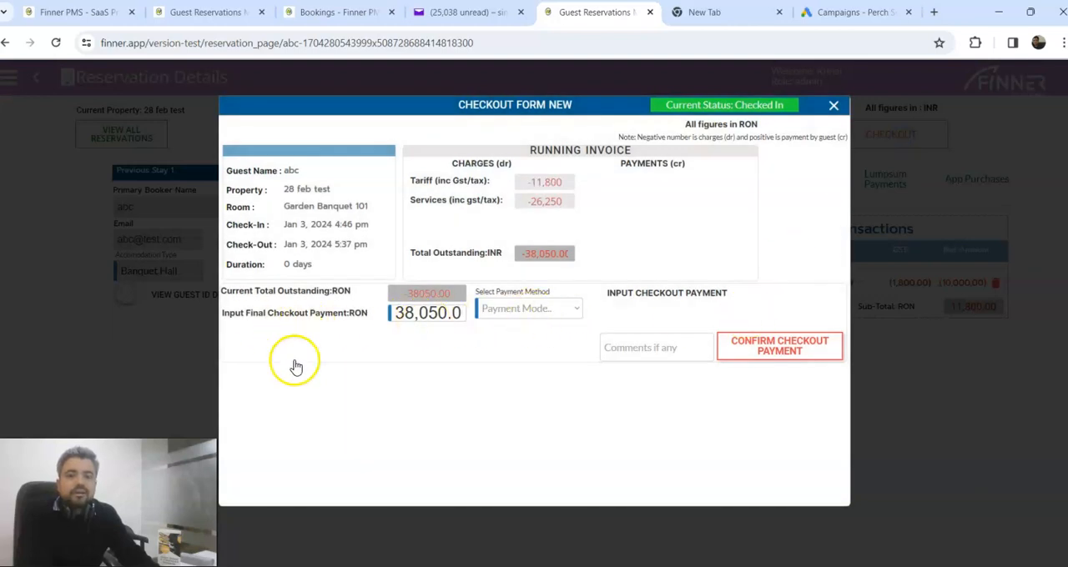
{"action": "left_click", "coordinate": [576, 313]}
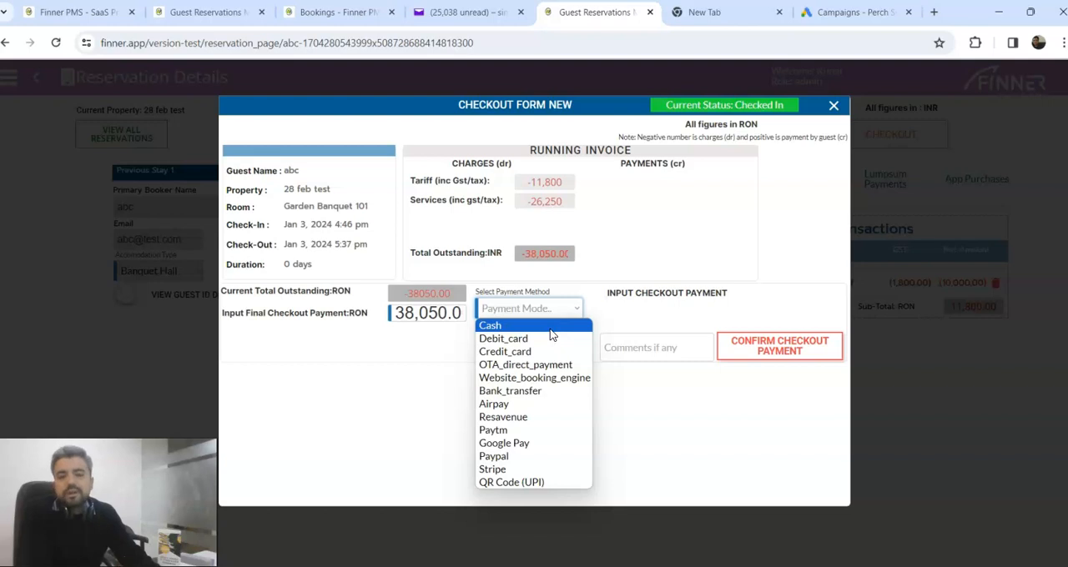
{"action": "left_click", "coordinate": [552, 342]}
{"action": "left_click", "coordinate": [550, 340]}
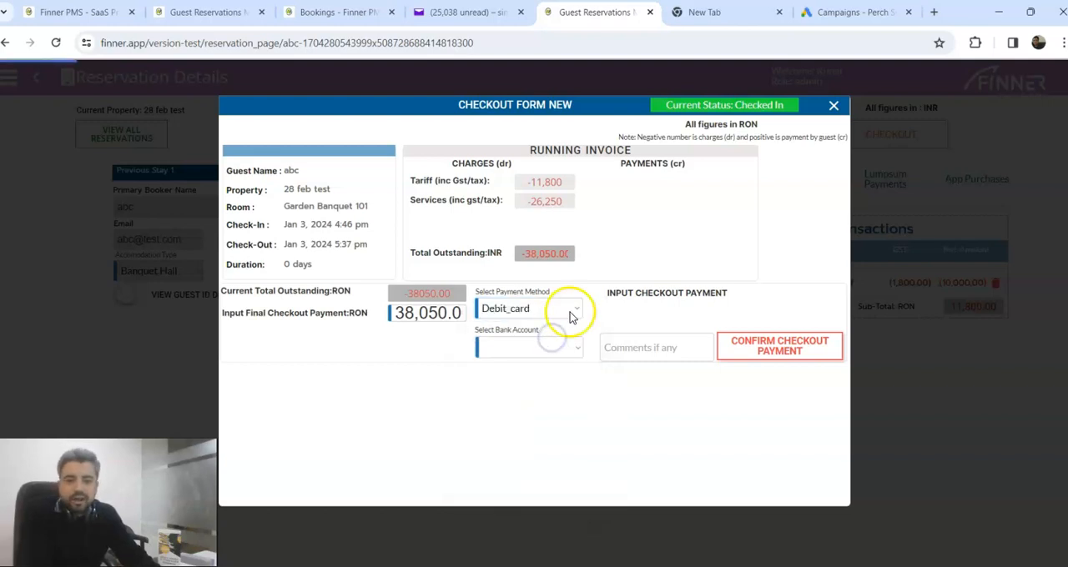
{"action": "left_click", "coordinate": [576, 349]}
{"action": "left_click", "coordinate": [576, 324]}
{"action": "left_click", "coordinate": [615, 312]}
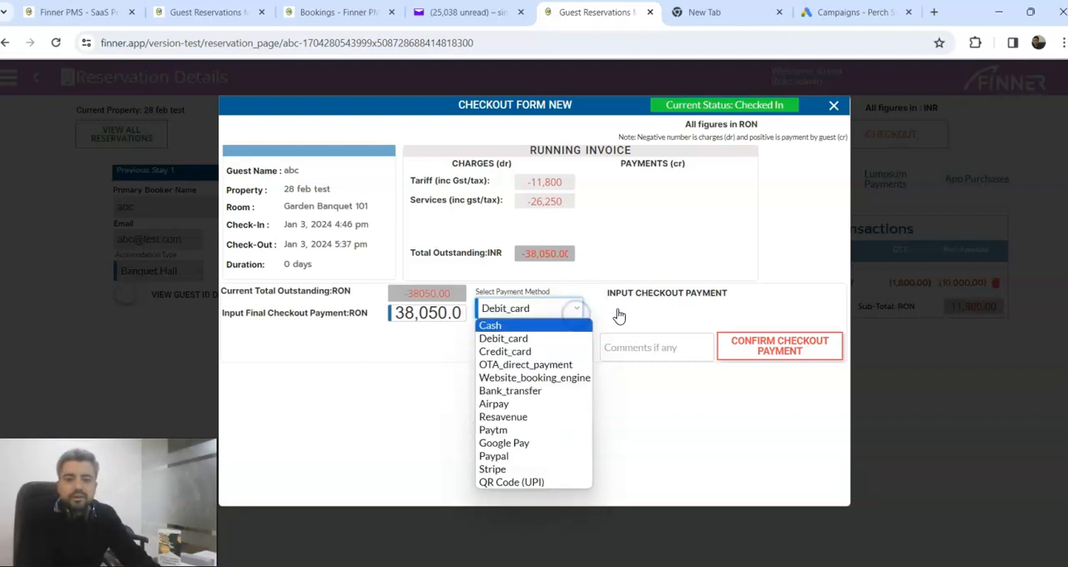
{"action": "left_click", "coordinate": [567, 350]}
{"action": "left_click", "coordinate": [569, 381]}
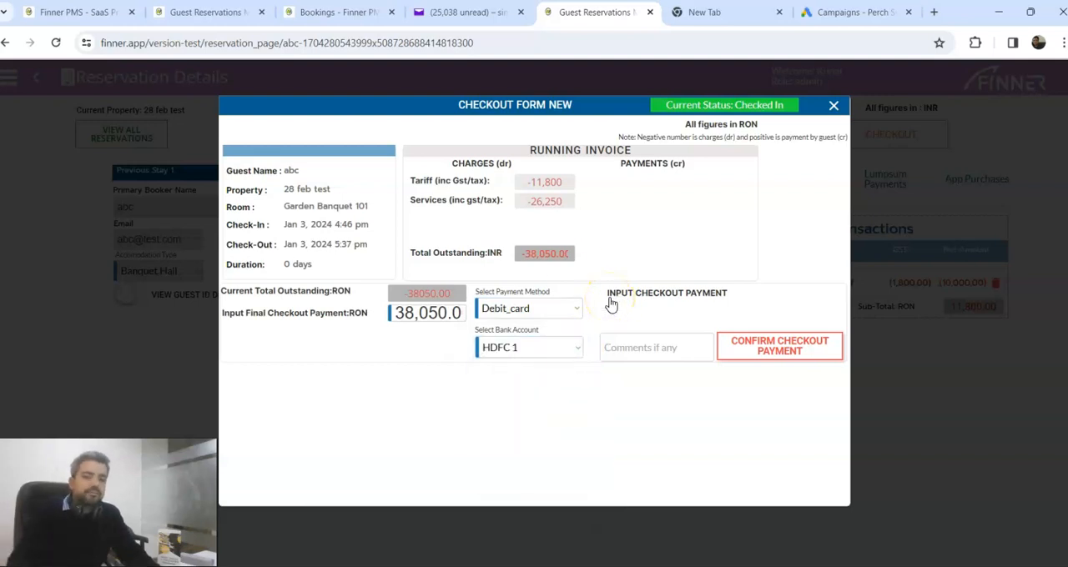
{"action": "left_click", "coordinate": [765, 352]}
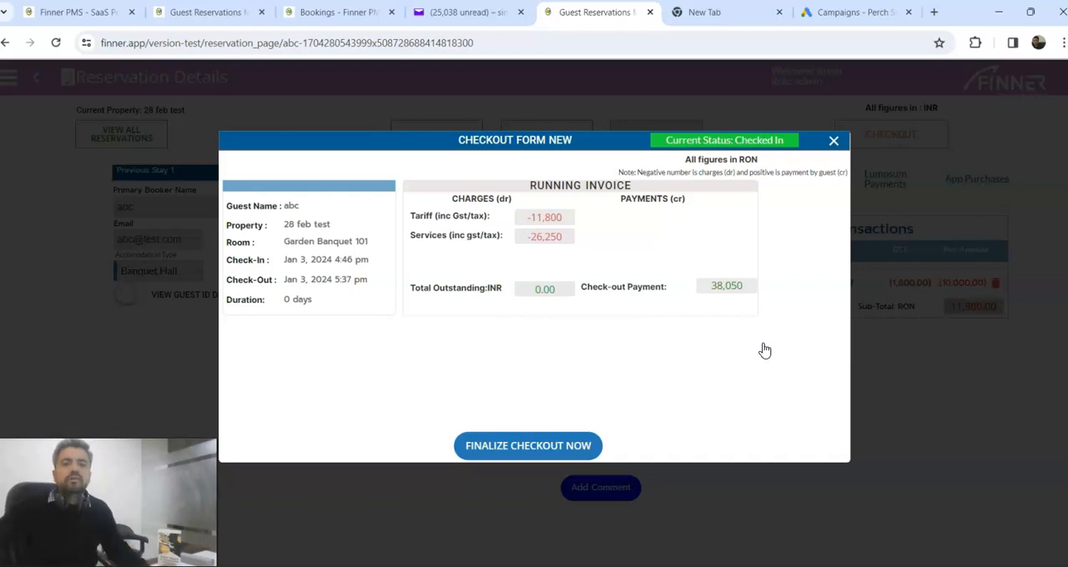
{"action": "left_click", "coordinate": [494, 446]}
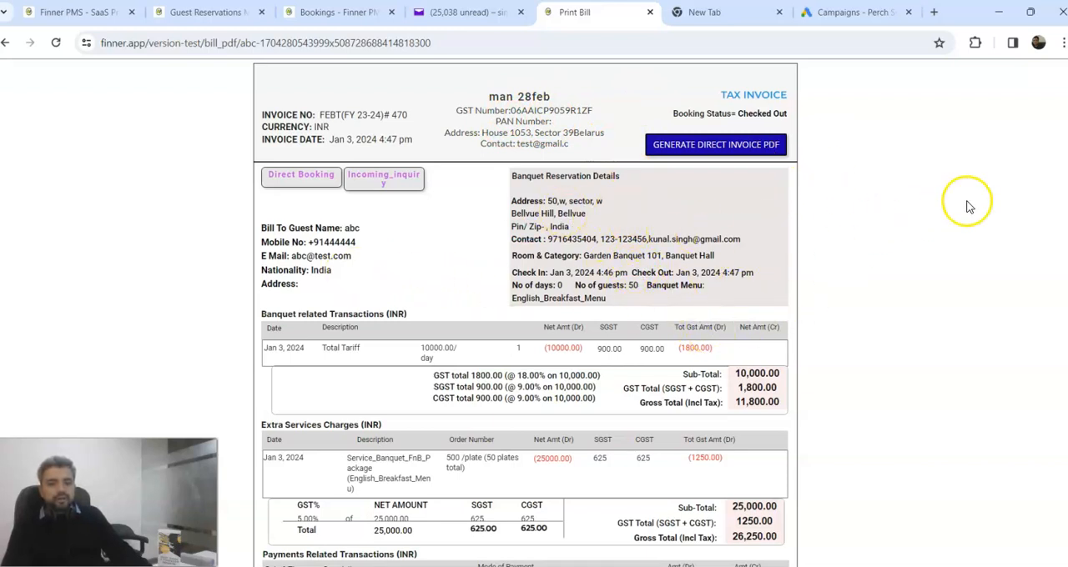
Step: Review the per-plate food charges and checkout payment on the tax invoice, and generate the direct invoice PDF
{"action": "scroll", "coordinate": [774, 259], "scroll_direction": "down", "scroll_amount": 1}
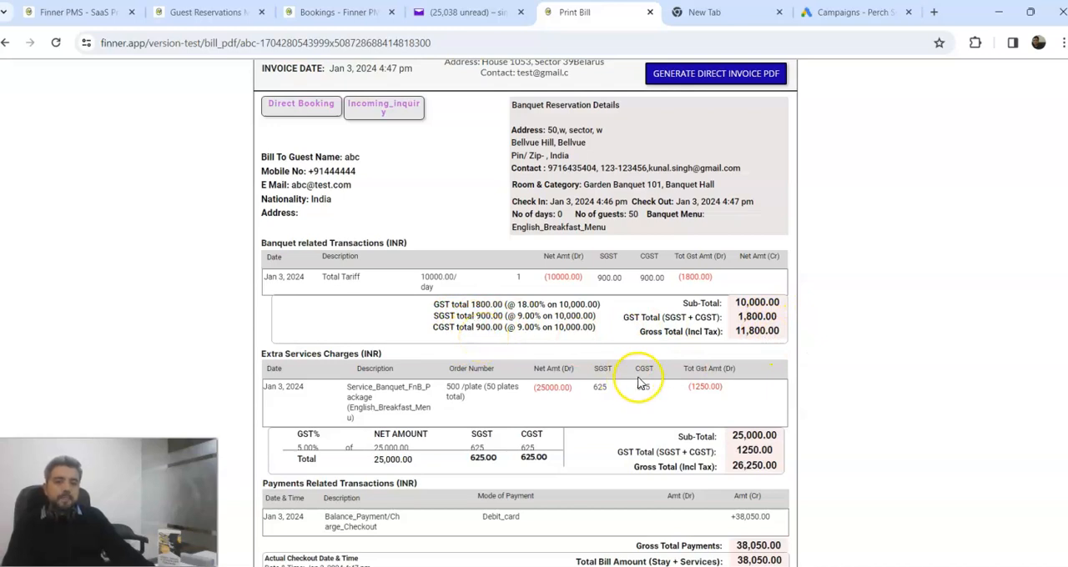
{"action": "scroll", "coordinate": [641, 383], "scroll_direction": "down", "scroll_amount": 1}
{"action": "scroll", "coordinate": [638, 376], "scroll_direction": "down", "scroll_amount": 2}
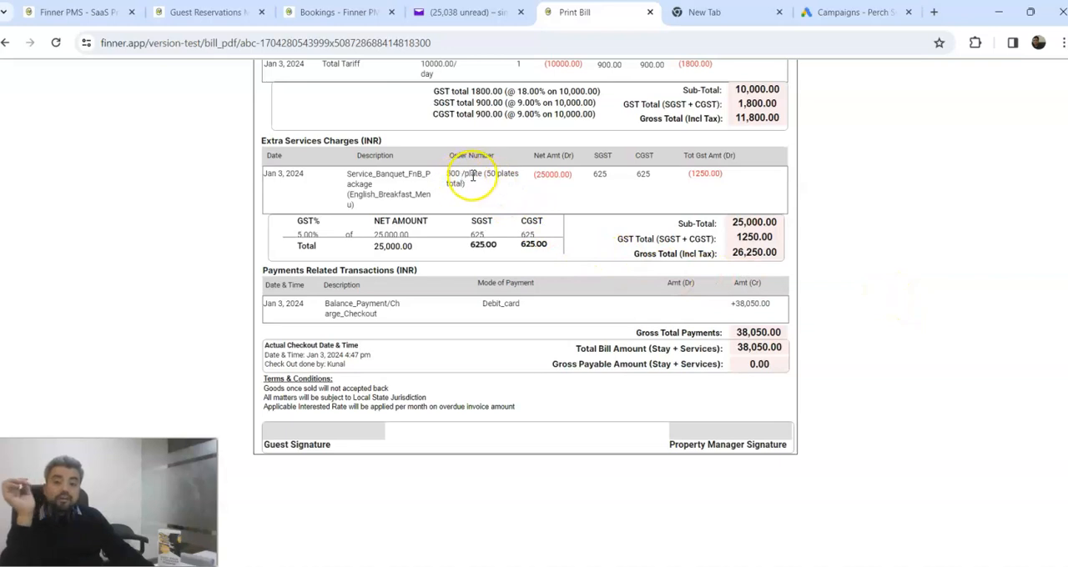
{"action": "left_click_drag", "start_coordinate": [457, 173], "coordinate": [447, 175]}
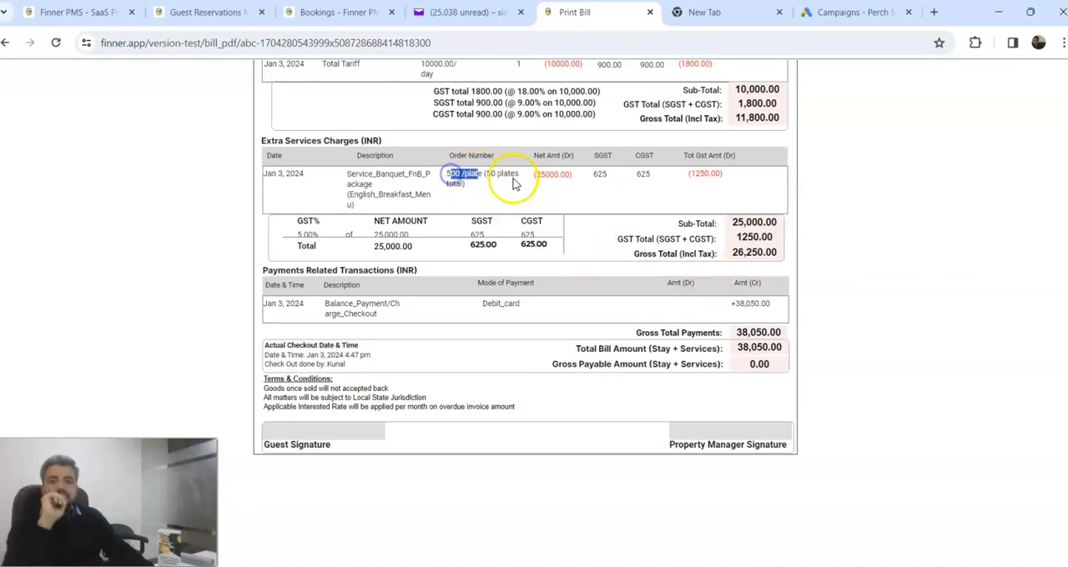
{"action": "left_click_drag", "start_coordinate": [518, 175], "coordinate": [497, 174]}
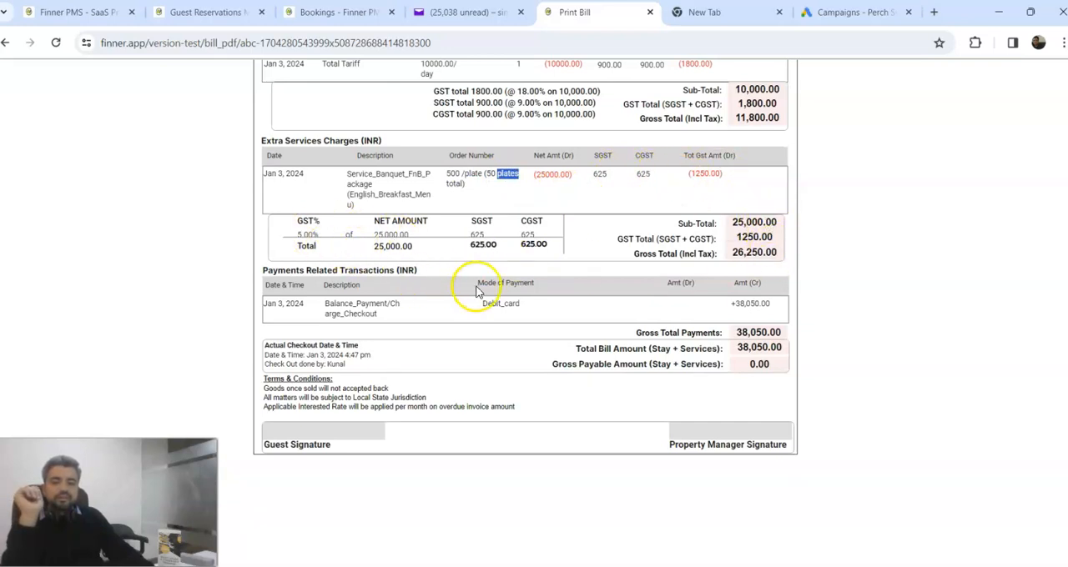
{"action": "left_click_drag", "start_coordinate": [776, 332], "coordinate": [736, 302]}
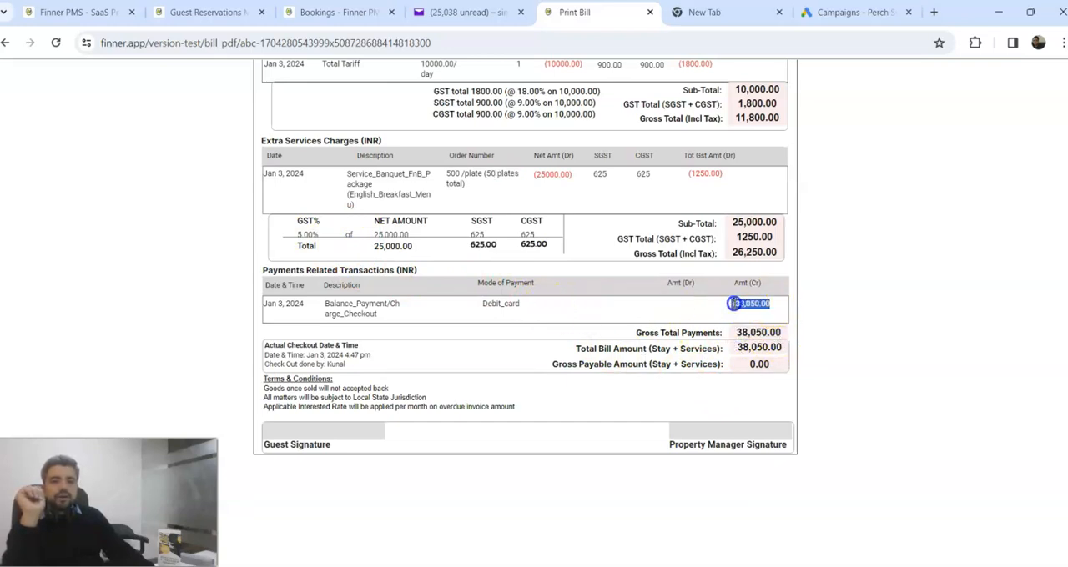
{"action": "scroll", "coordinate": [871, 308], "scroll_direction": "up", "scroll_amount": 10}
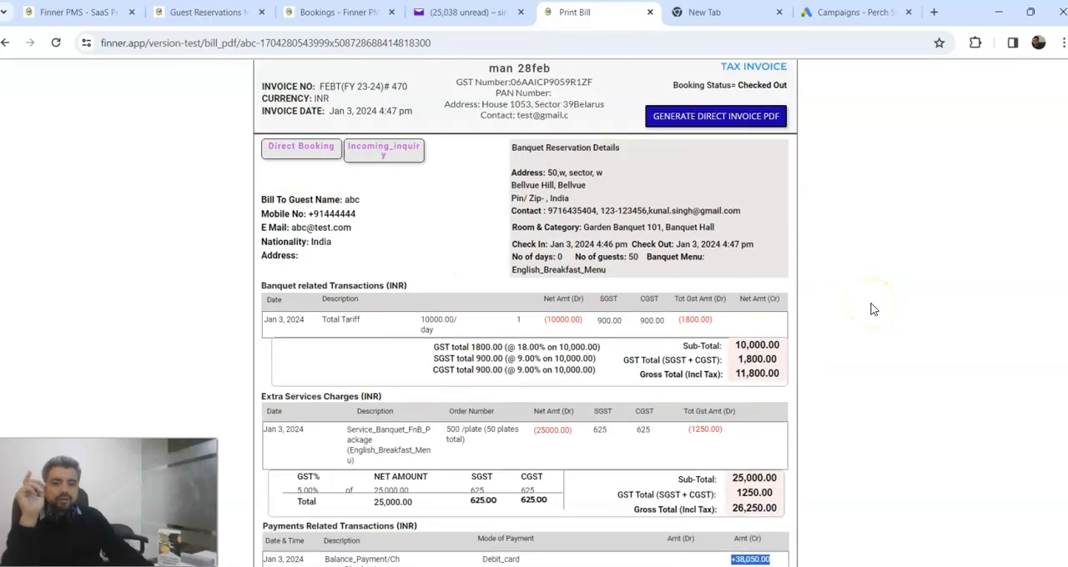
{"action": "left_click", "coordinate": [724, 147]}
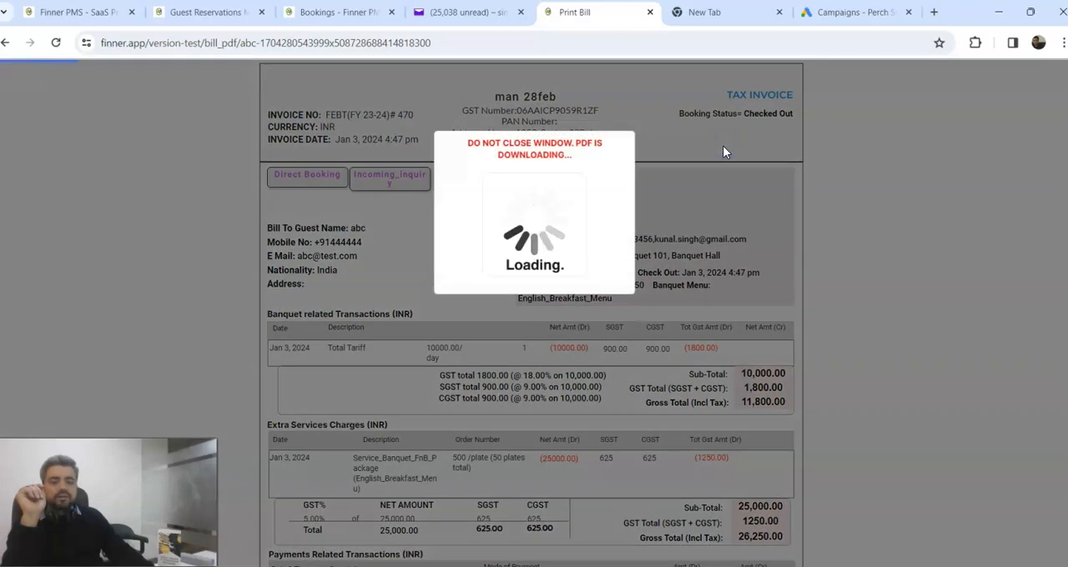